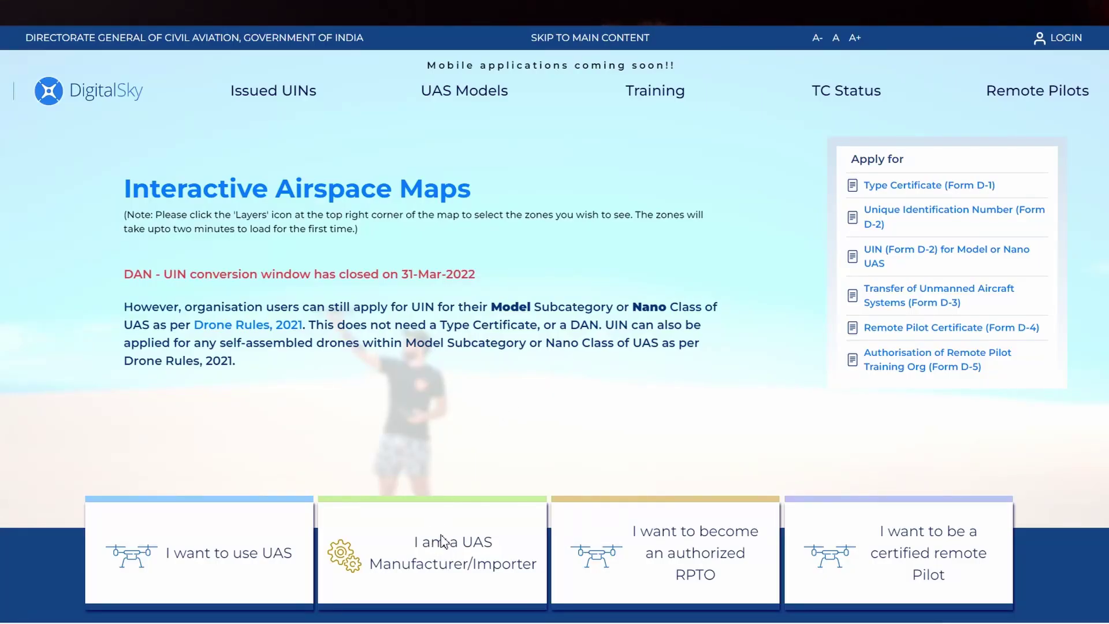
- Start UAS Manufacturer/Importer sign-up and choose 'An Indian Manufacturer/Importer'
scroll(469, 403, down, 3)
mouse_move(468, 402)
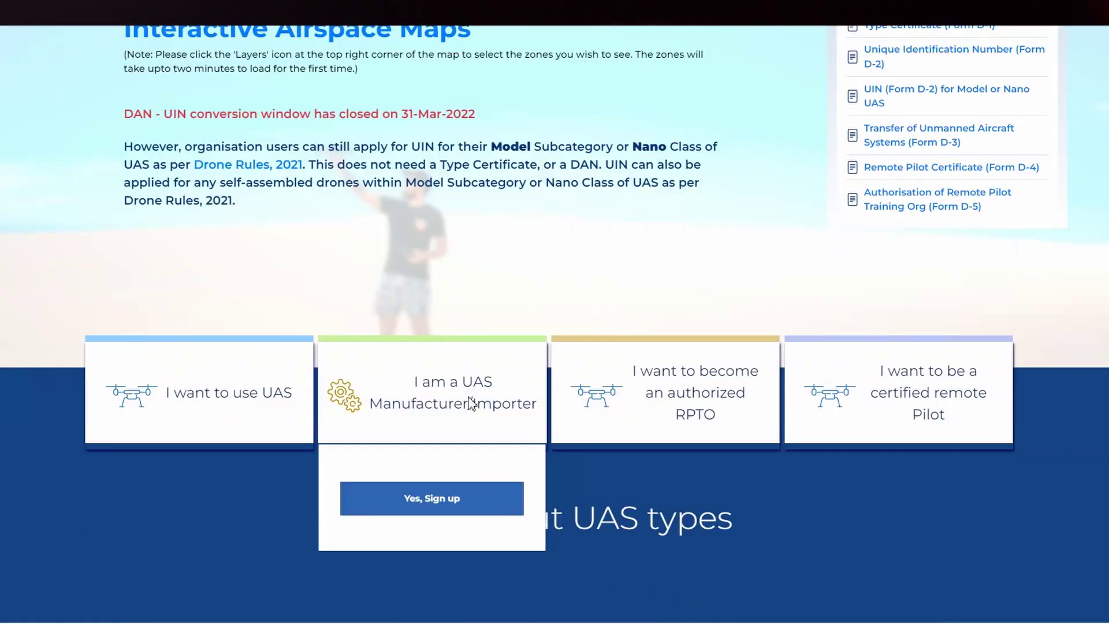
click(426, 499)
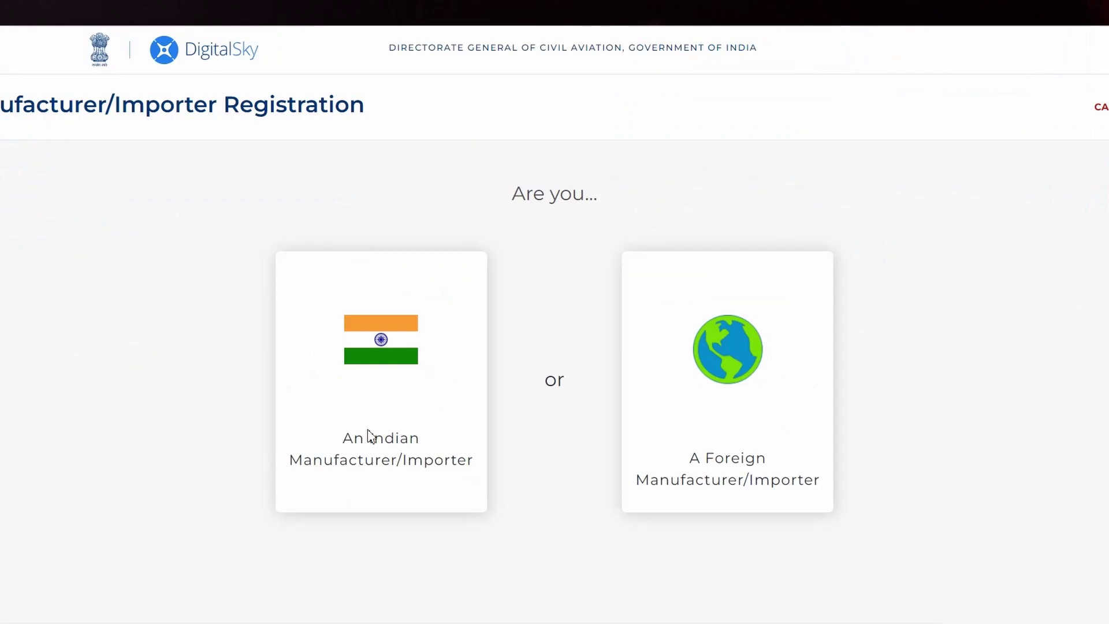
click(430, 427)
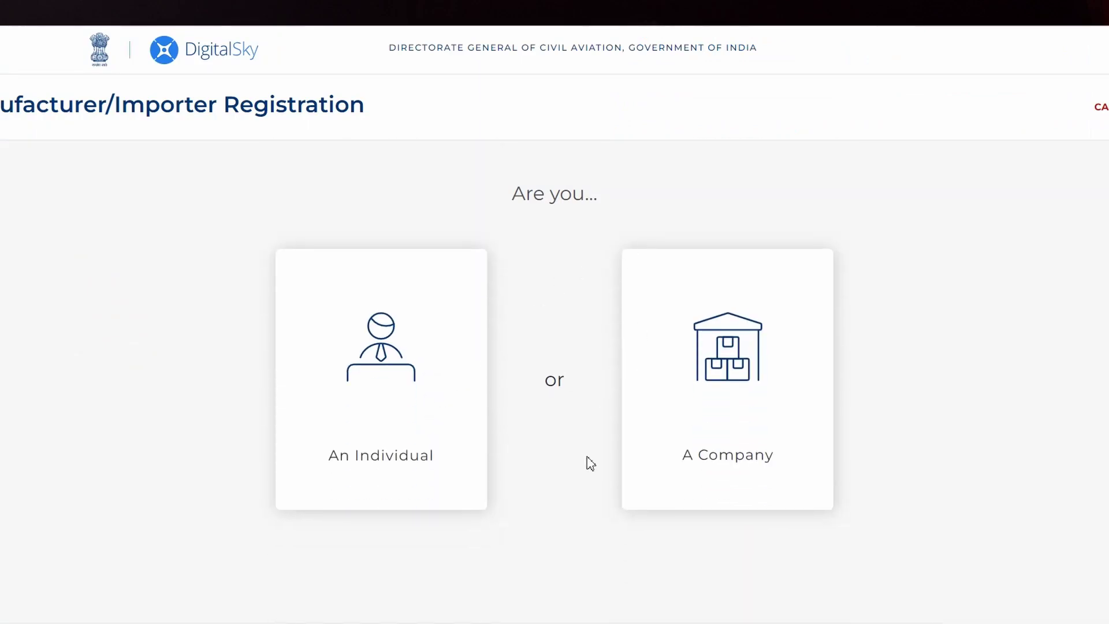
- Register as an individual, enter name, email, mobile and account password, and preview the details
click(415, 400)
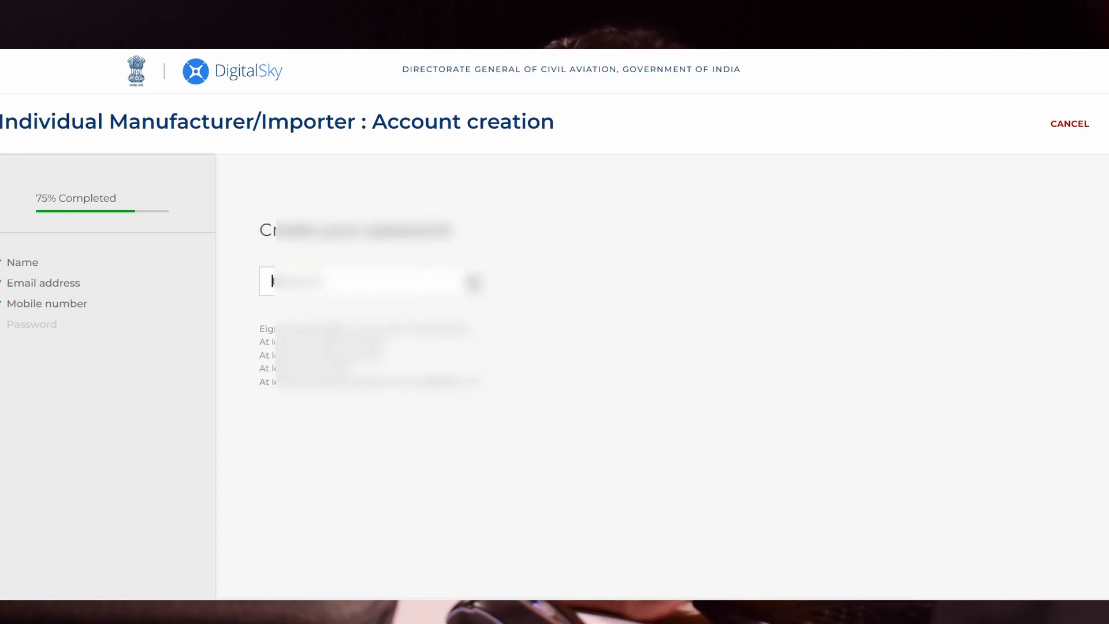
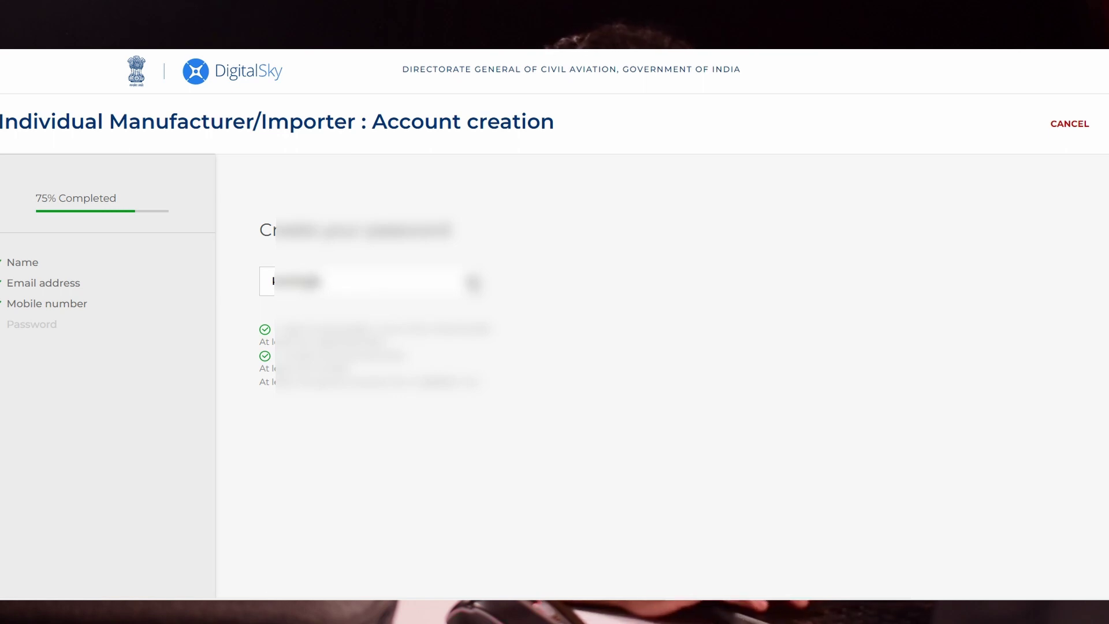
click(295, 411)
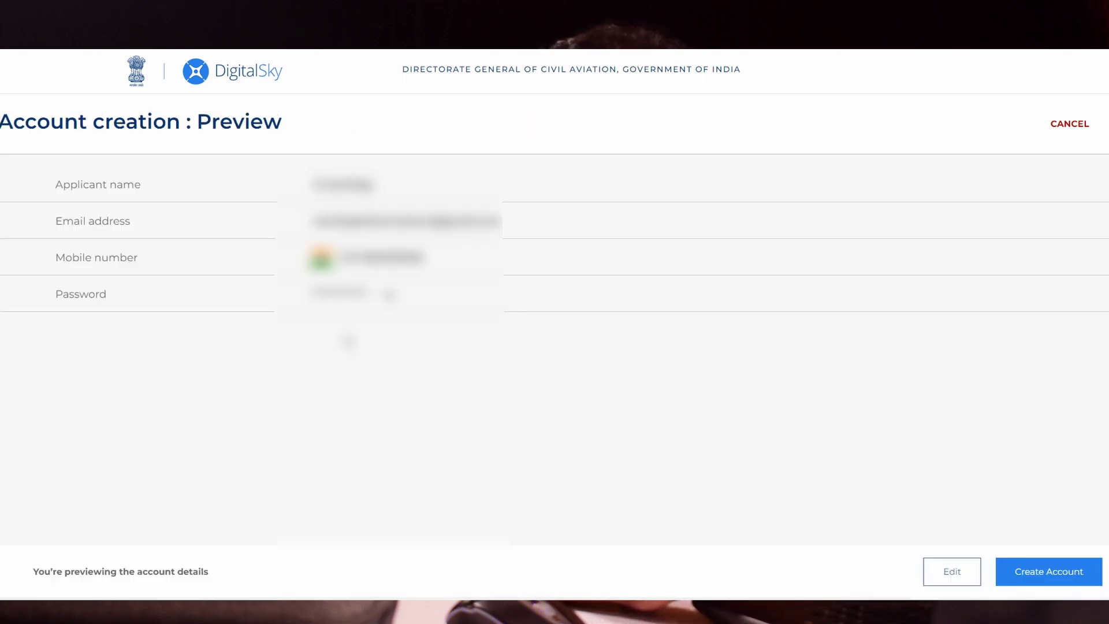
- Create the account from the preview and accept the truthfulness declaration
click(1066, 569)
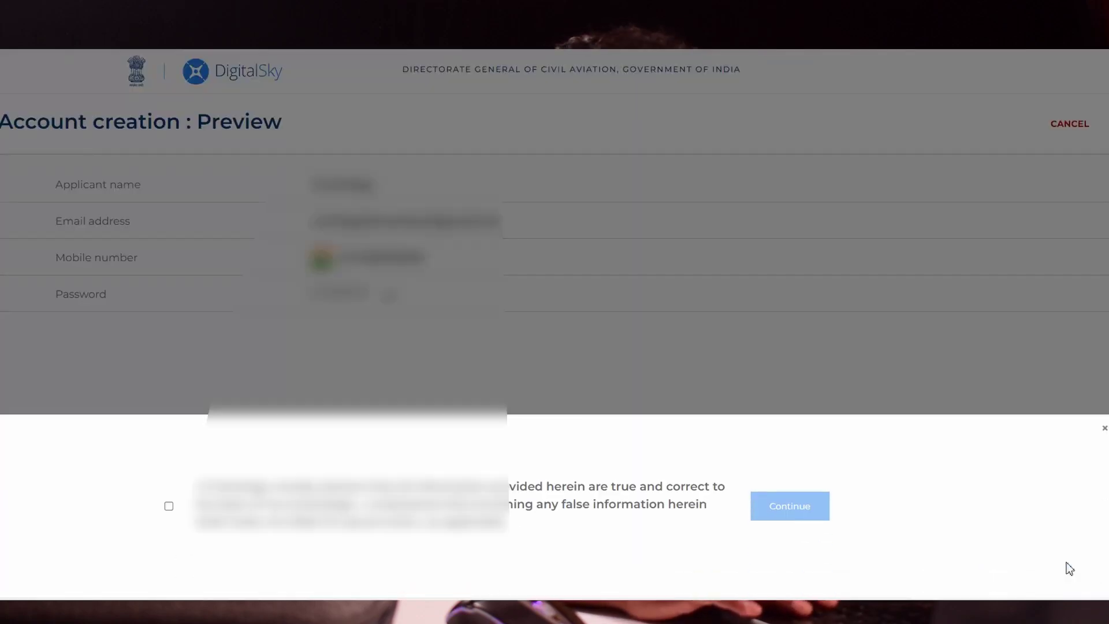
click(169, 508)
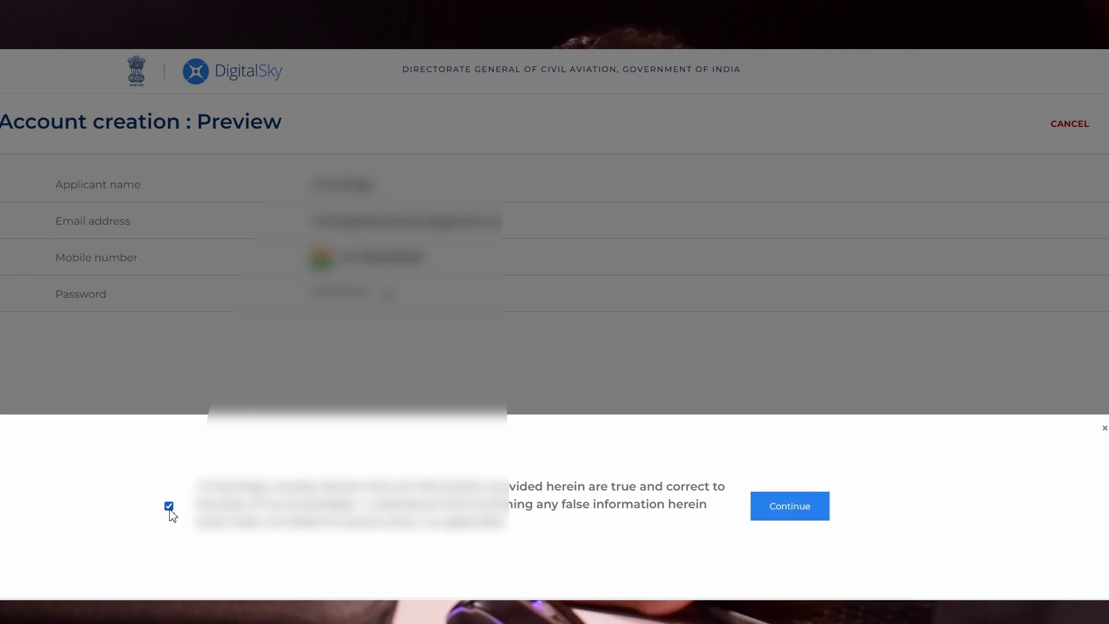
click(812, 508)
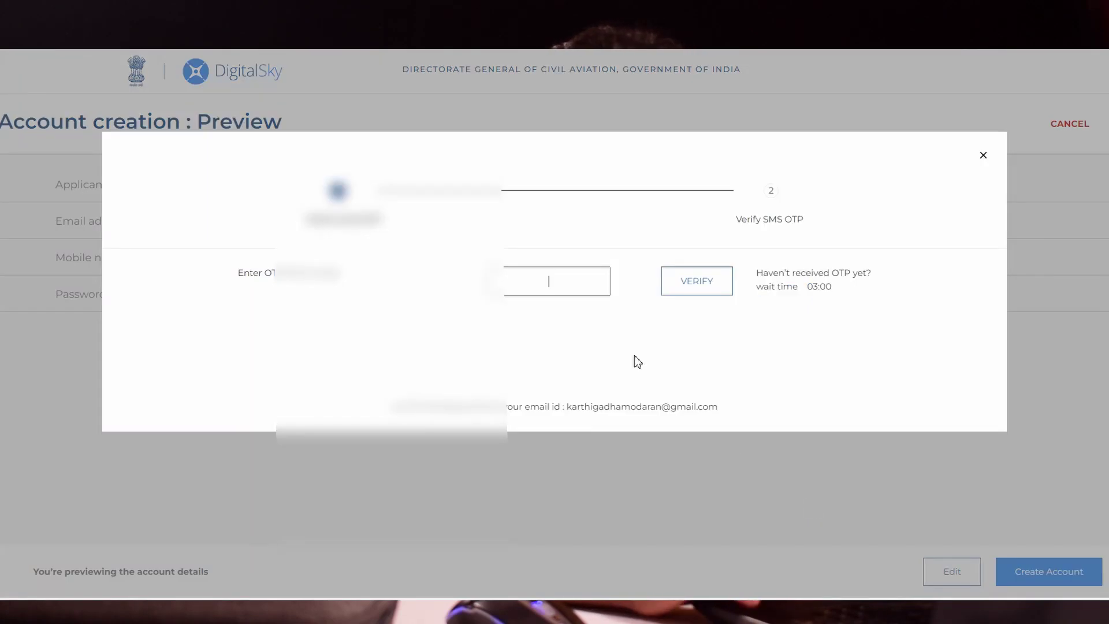
- Verify the SMS OTP and solve the security captcha to finish account creation
click(574, 288)
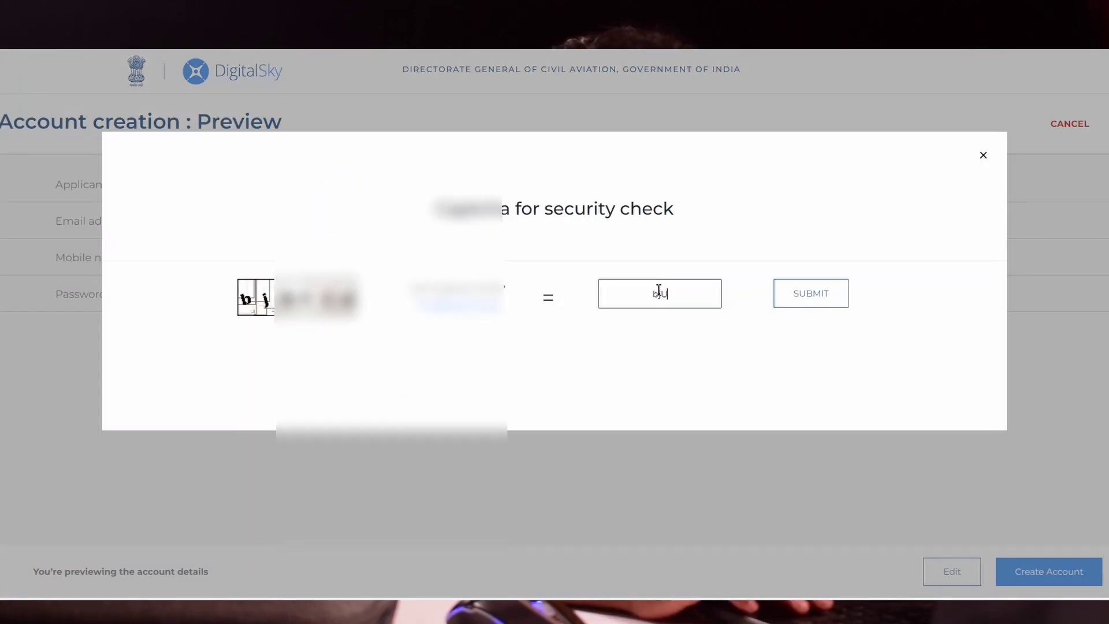
text(tz)
click(786, 295)
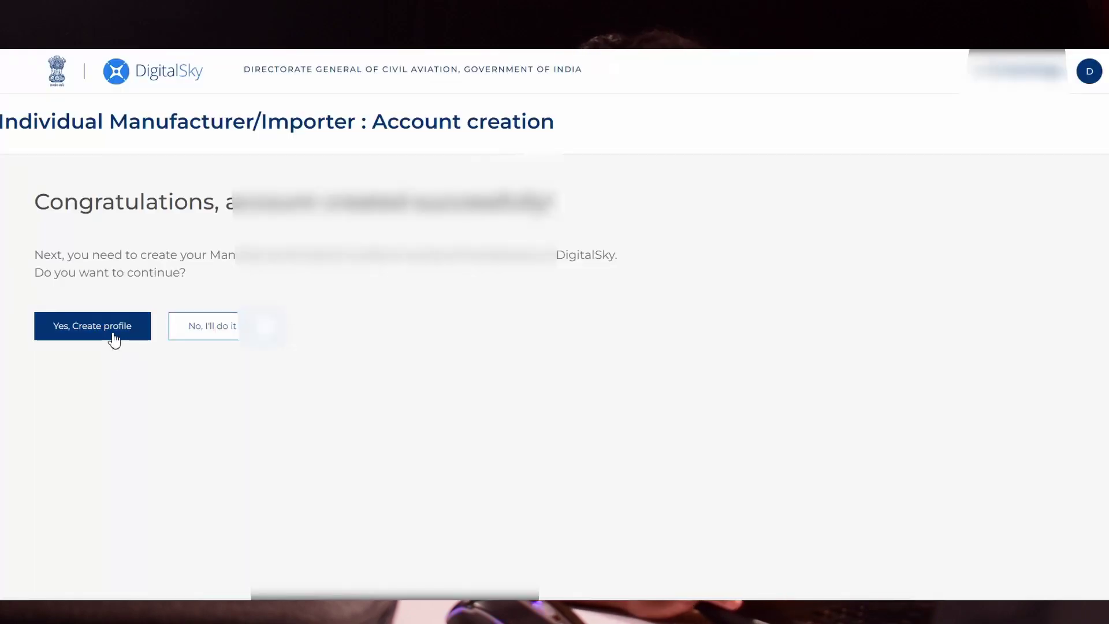
- Begin the profile, confirm name, email and mobile, and choose Aadhaar and Passport as ID proofs
click(115, 340)
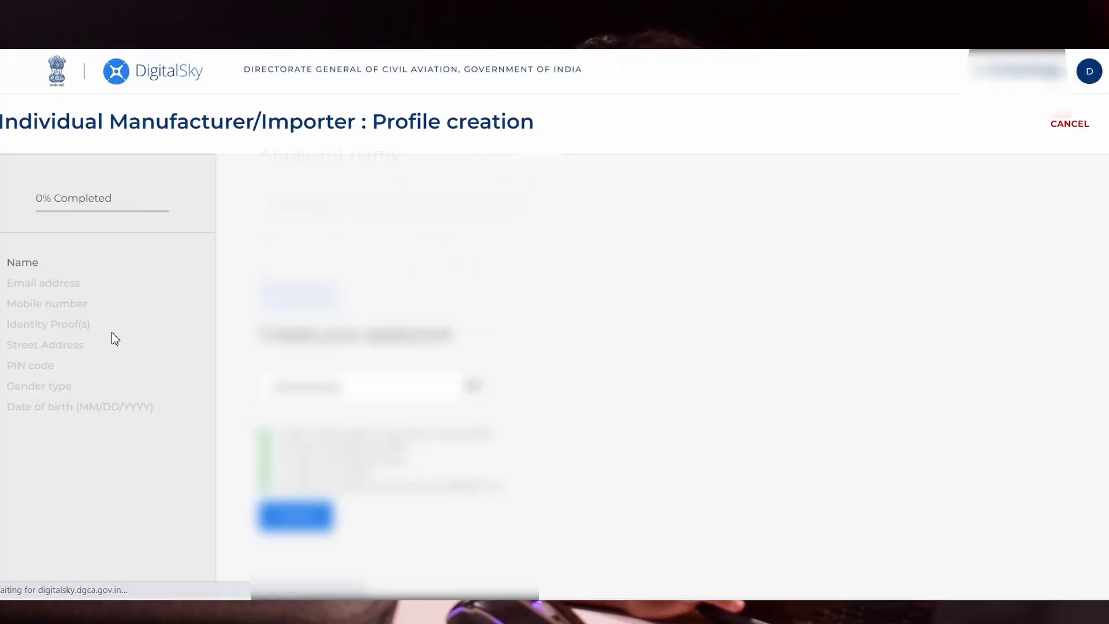
click(77, 288)
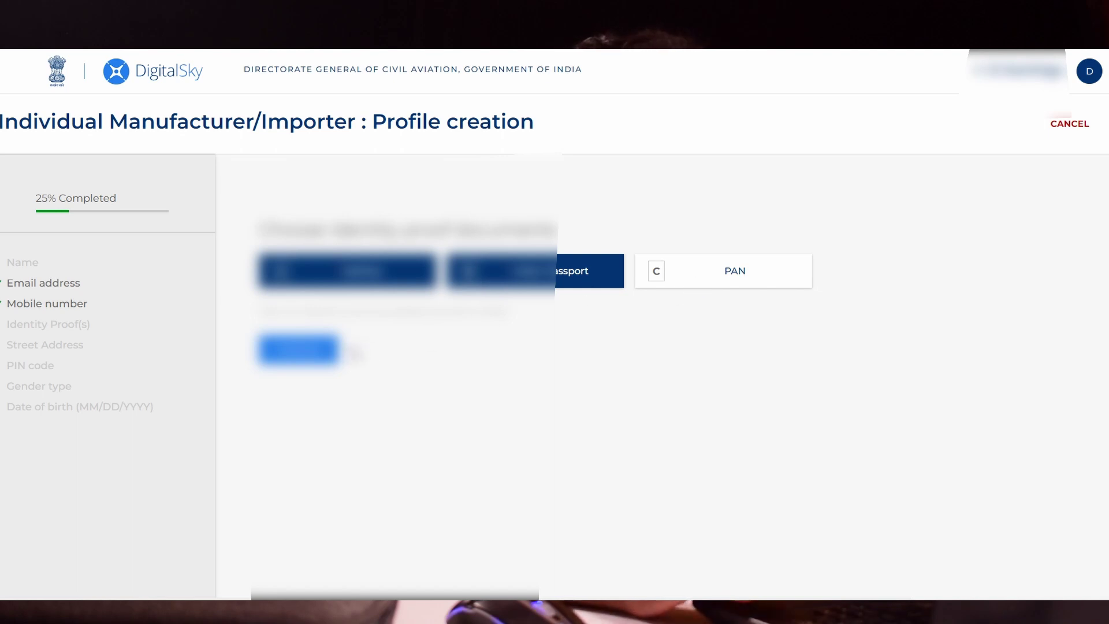
click(326, 351)
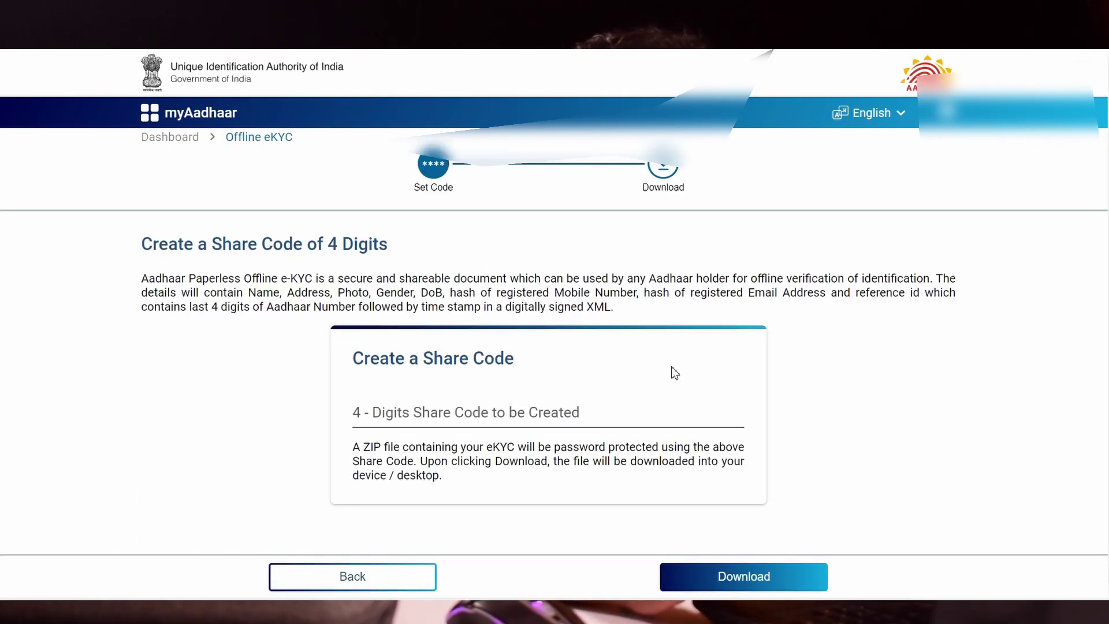
- Enter a 4-digit share code and download the Offline eKYC ZIP file
click(385, 414)
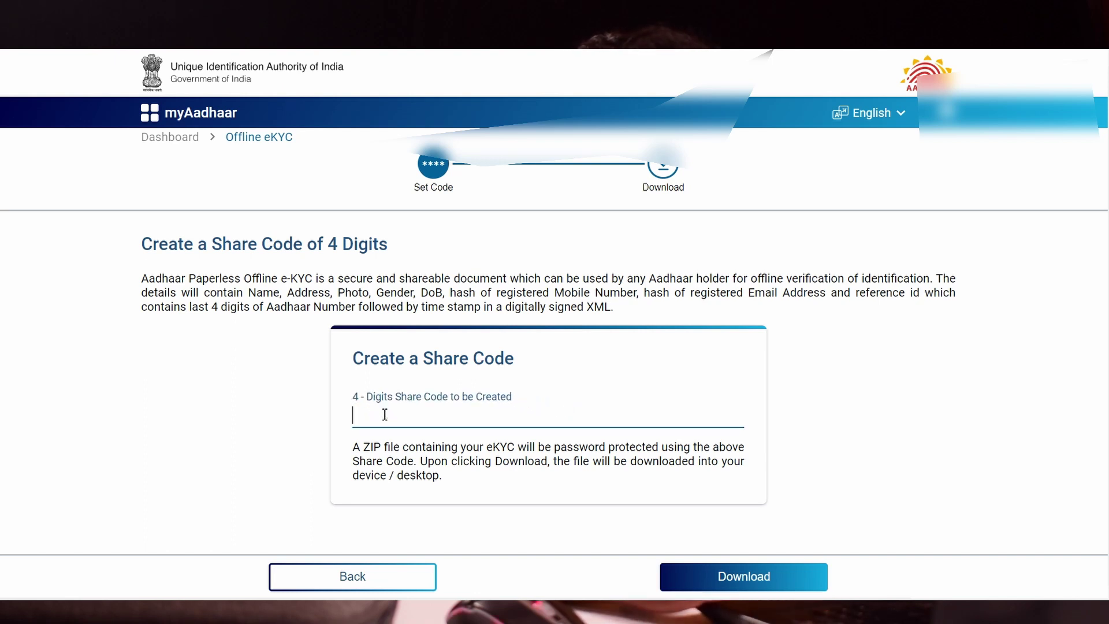
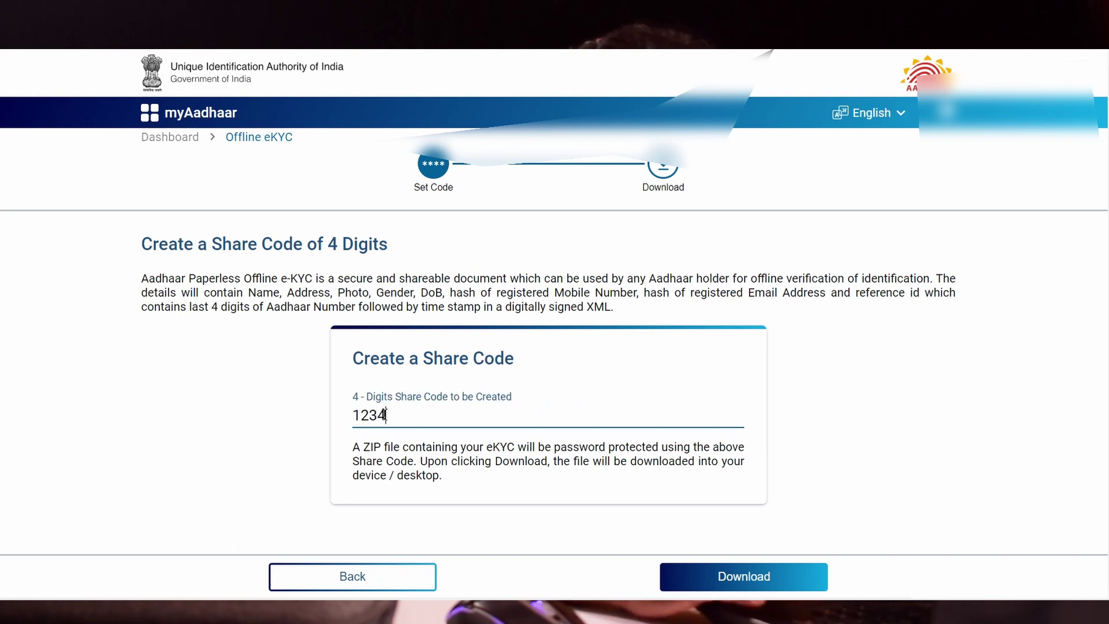
click(685, 575)
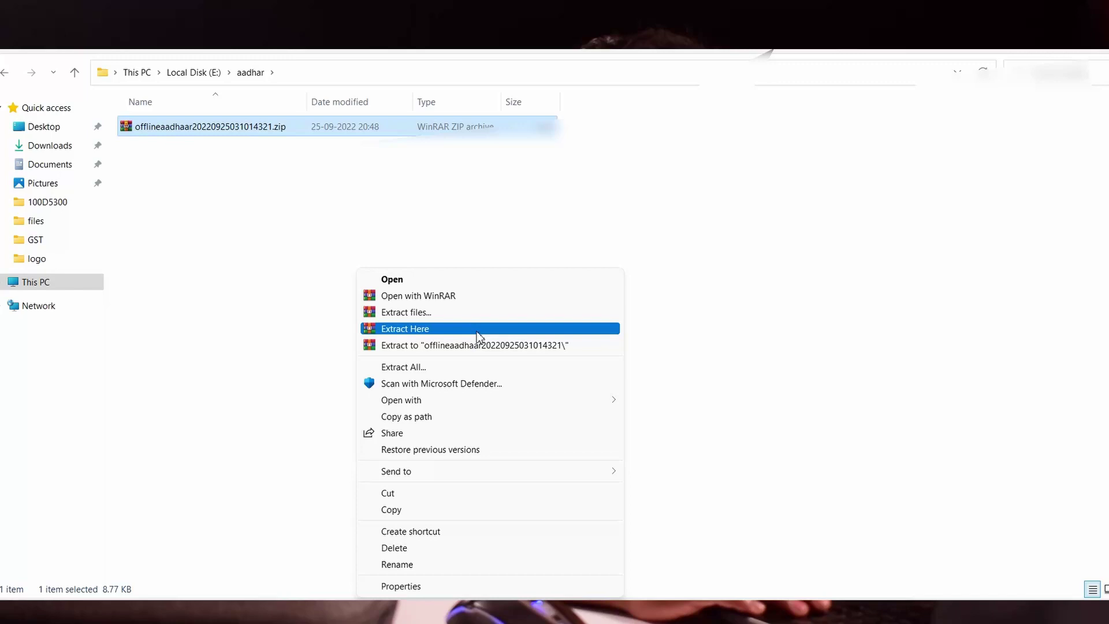
- Extract the Aadhaar ZIP here with WinRAR, using the share code as password, and select the XML
click(478, 324)
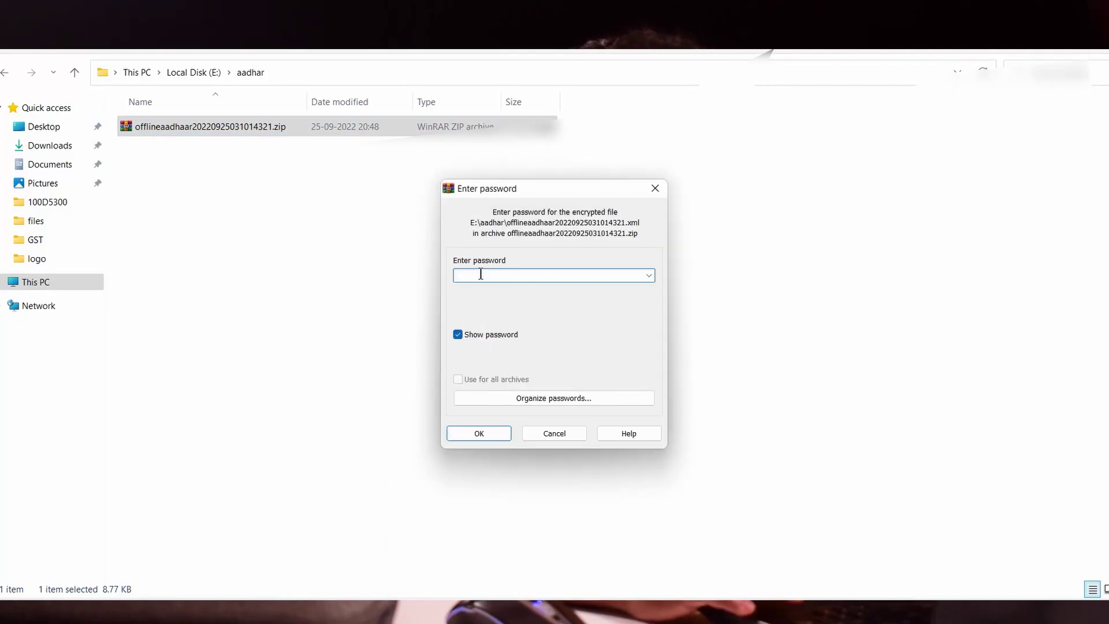
key(Return)
click(283, 131)
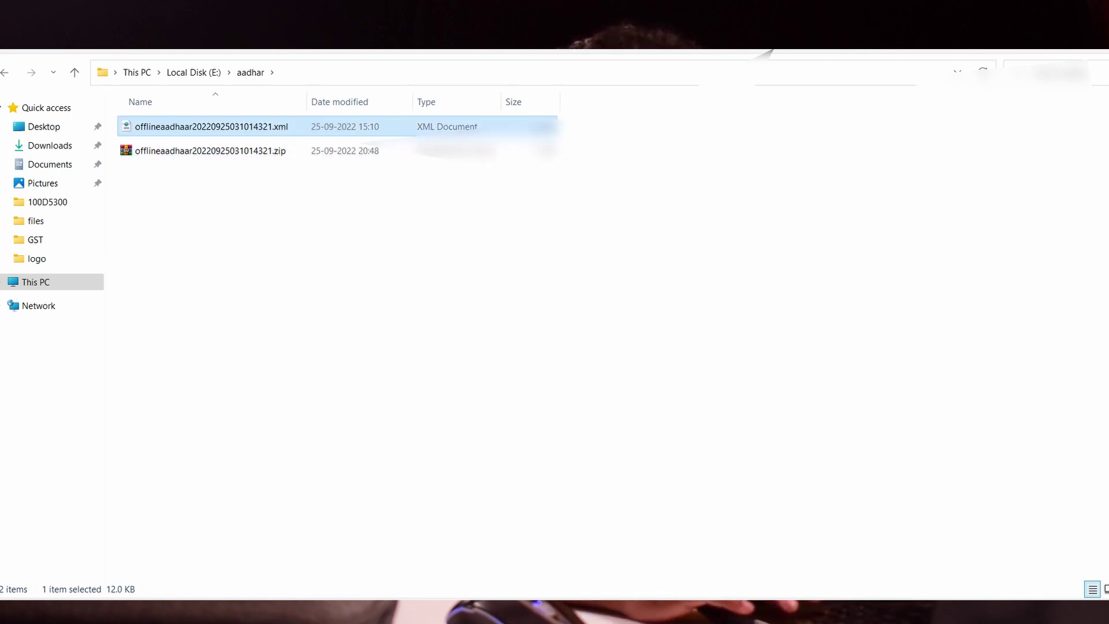
- Upload the extracted Aadhaar XML, fill passcode, email and mobile, and submit the Aadhaar proof
mouse_move(434, 606)
click(408, 534)
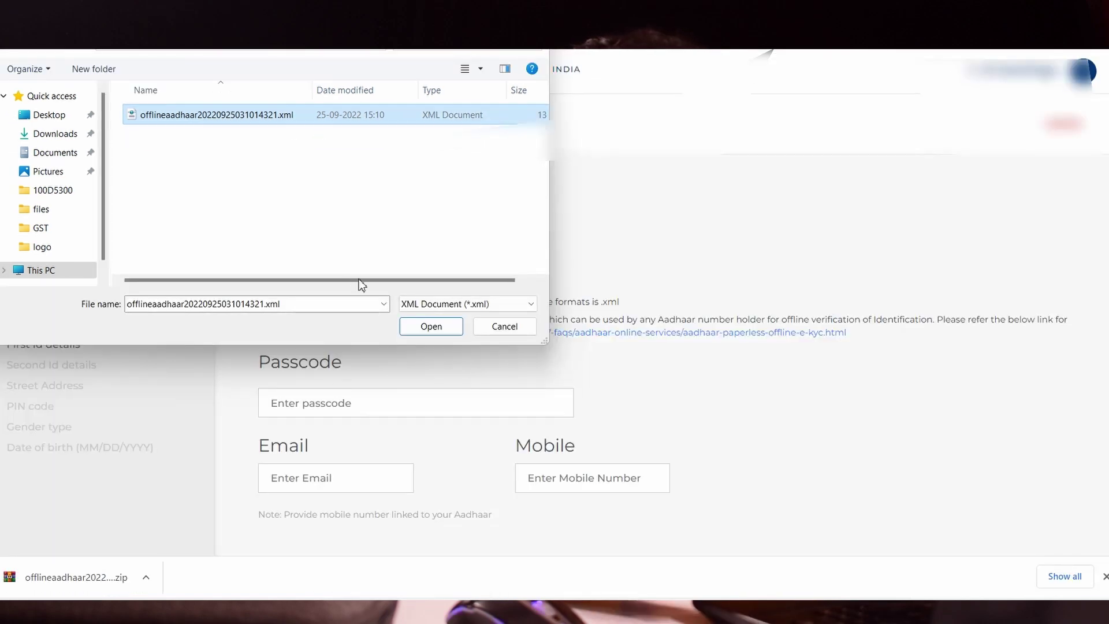
click(427, 322)
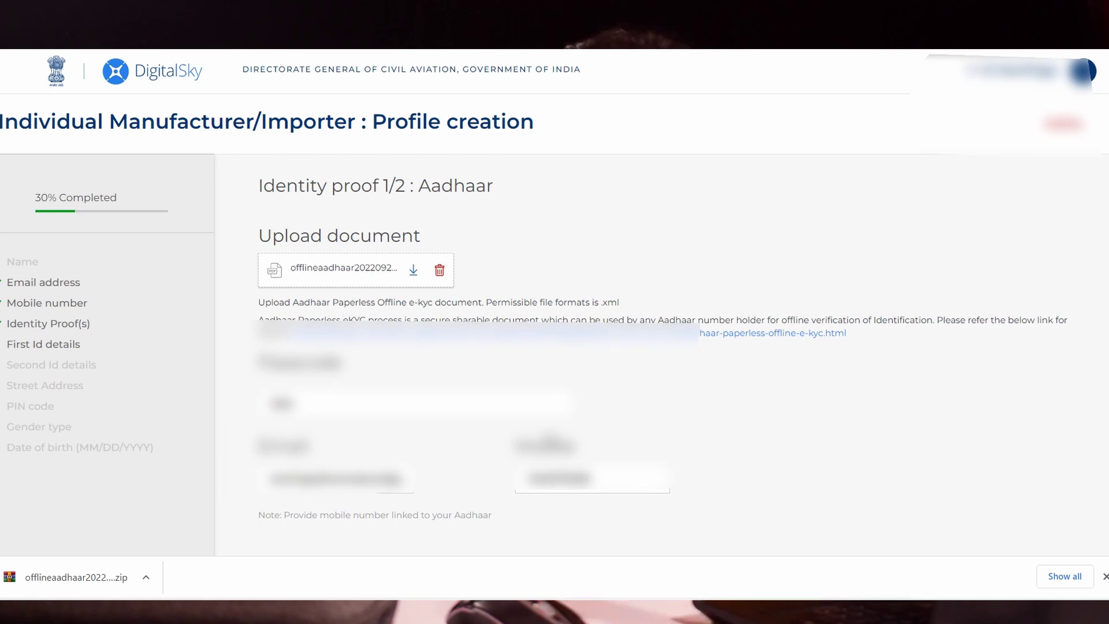
scroll(554, 312, down, 1)
click(315, 524)
scroll(311, 518, down, 1)
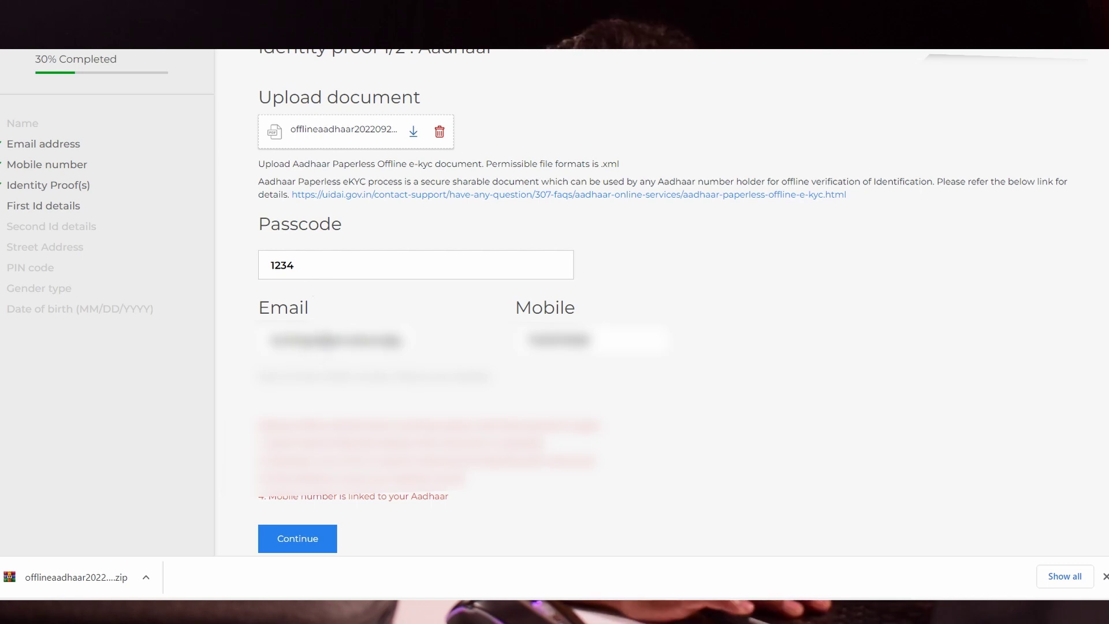
scroll(332, 329, up, 2)
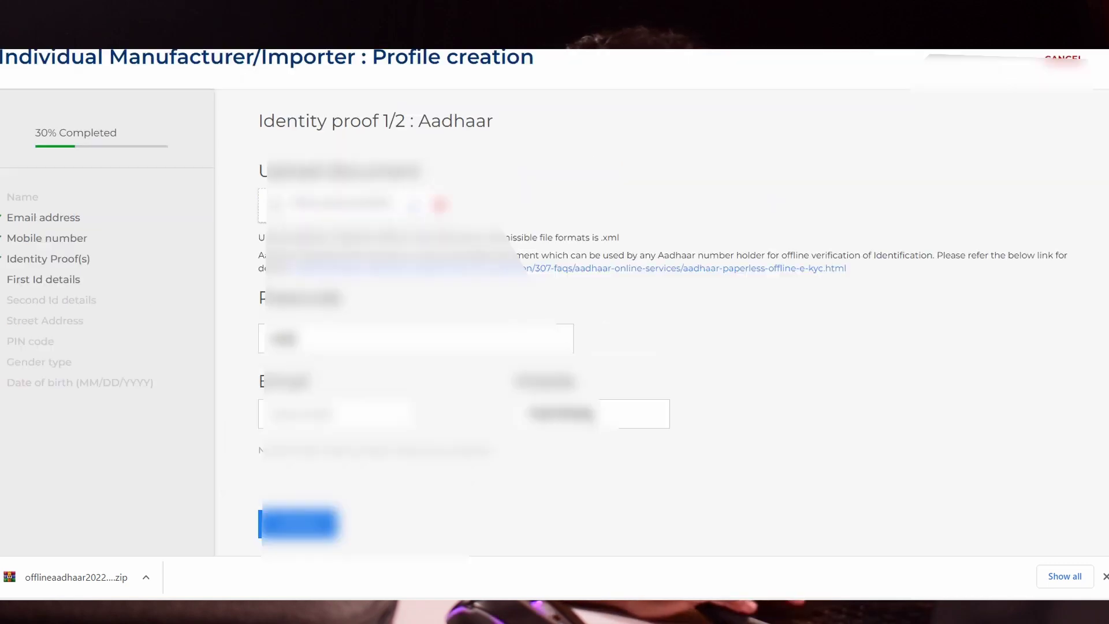
- Resubmit the Aadhaar proof and enter passport details, picking the issue date from the calendar
click(332, 523)
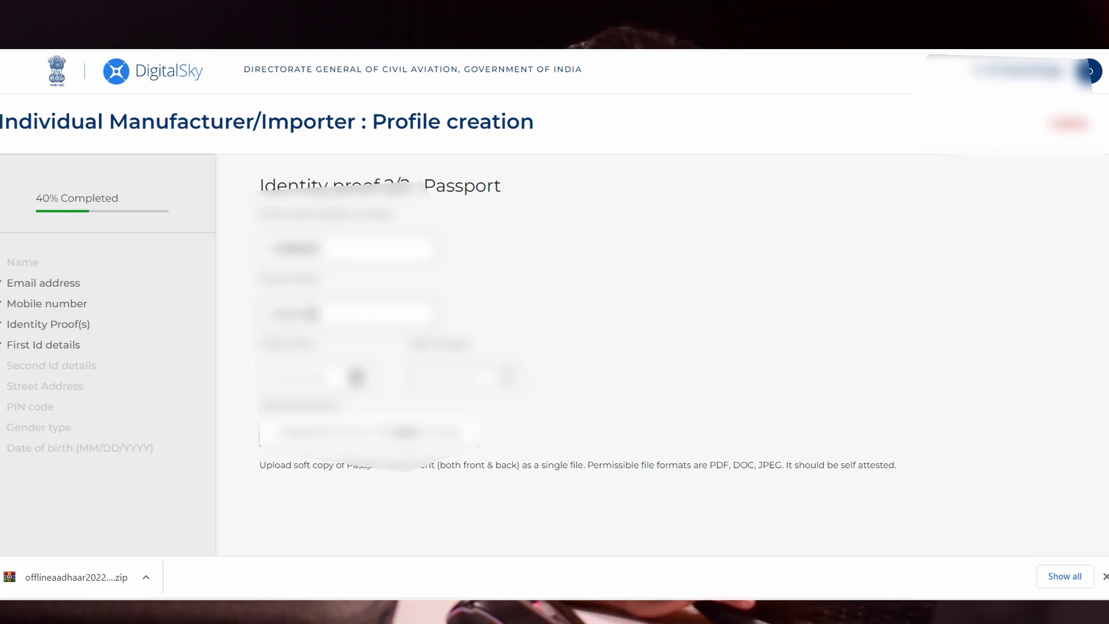
click(327, 379)
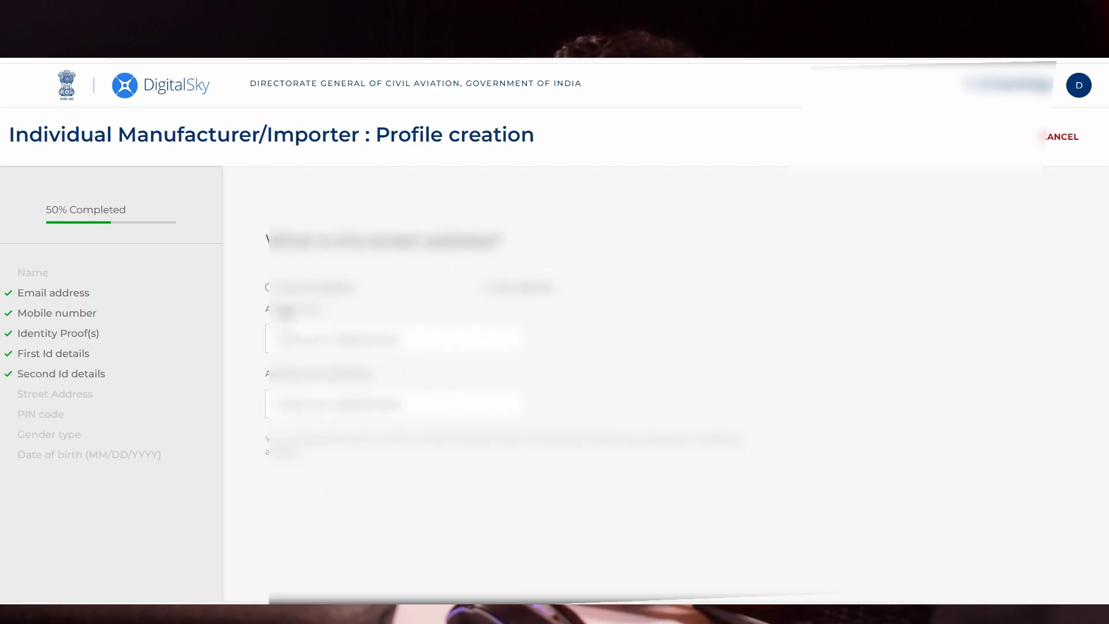
- Fill the street address from the first suggested option and save the address and PIN code
click(269, 288)
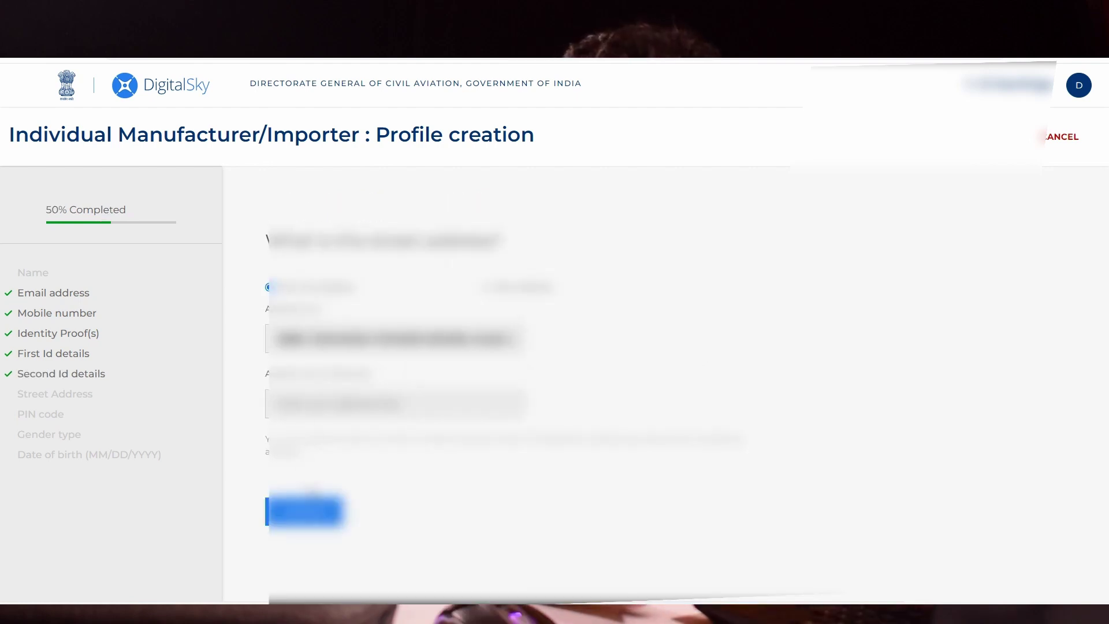
click(323, 513)
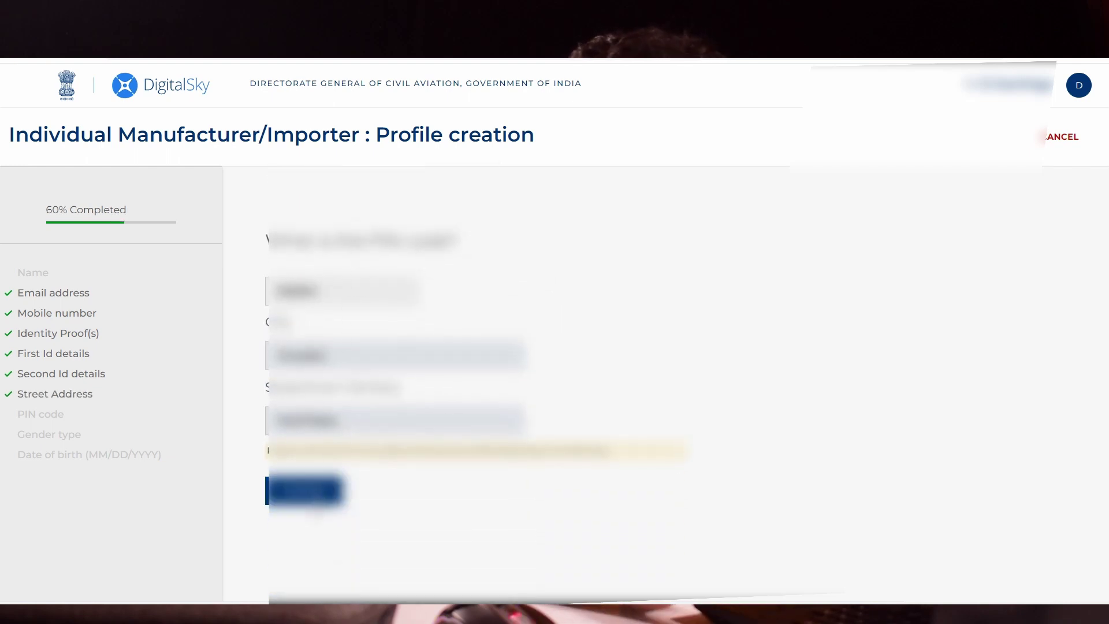
click(318, 501)
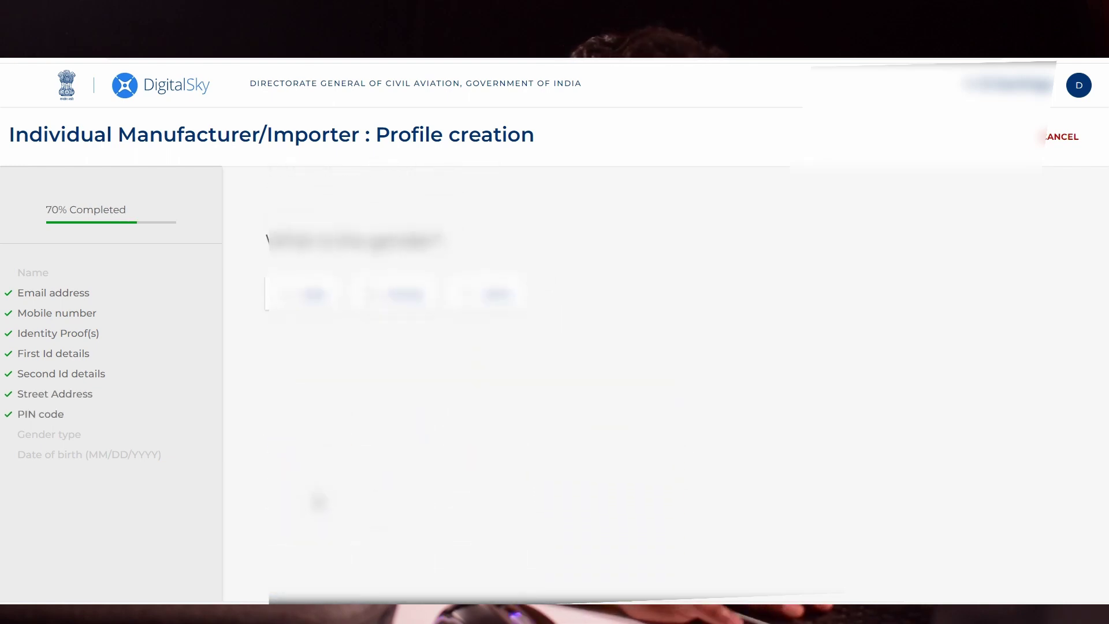
- Set the gender and date of birth, preview the details, and create the profile
click(404, 304)
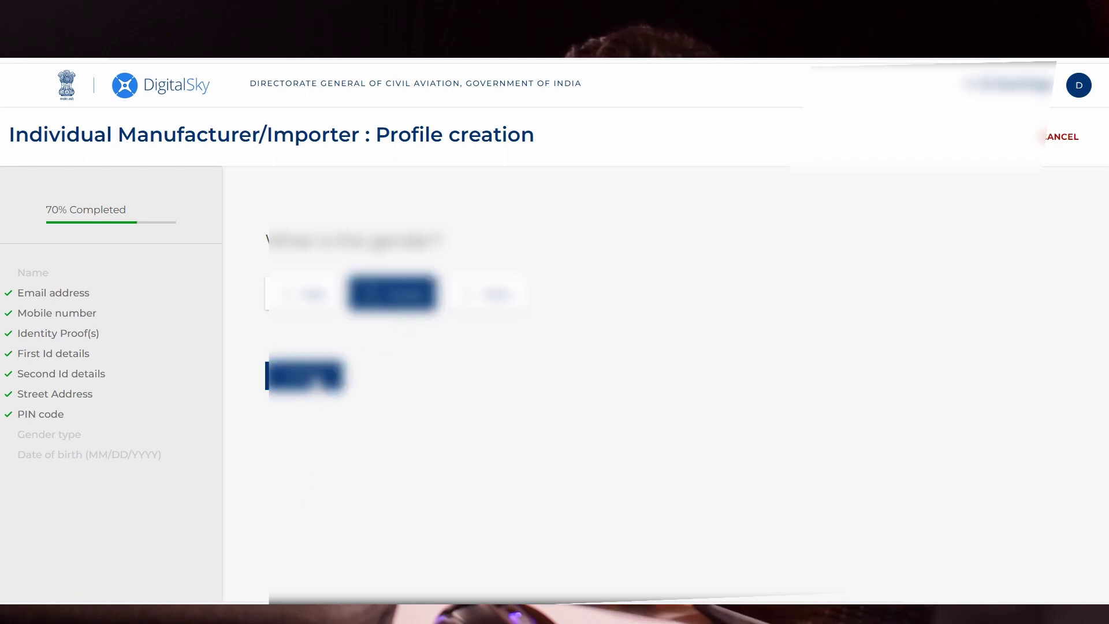
click(315, 381)
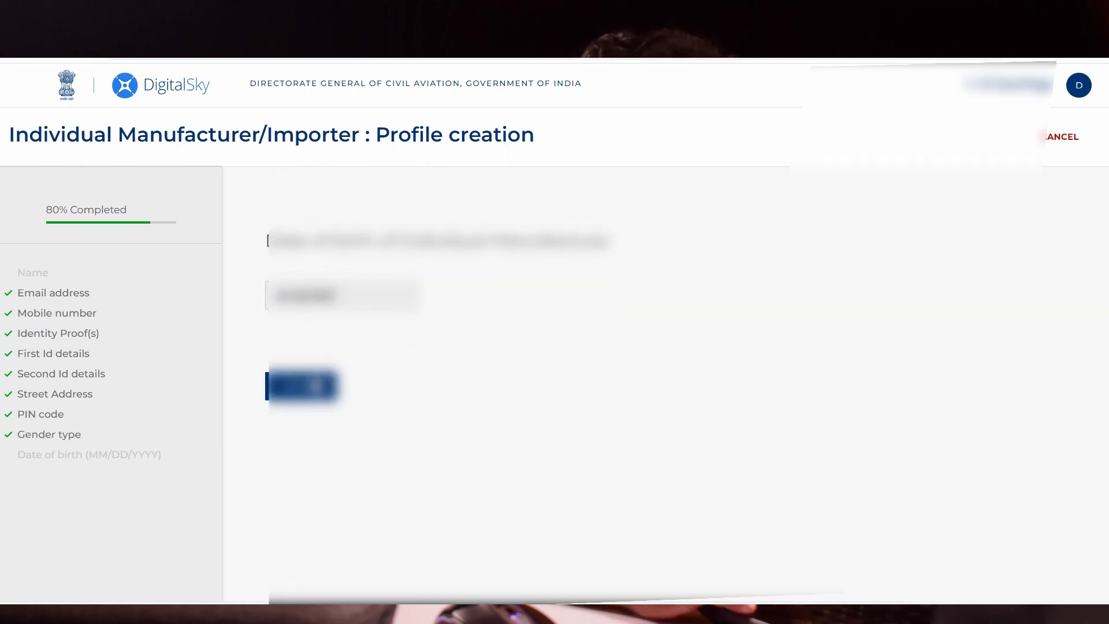
click(304, 385)
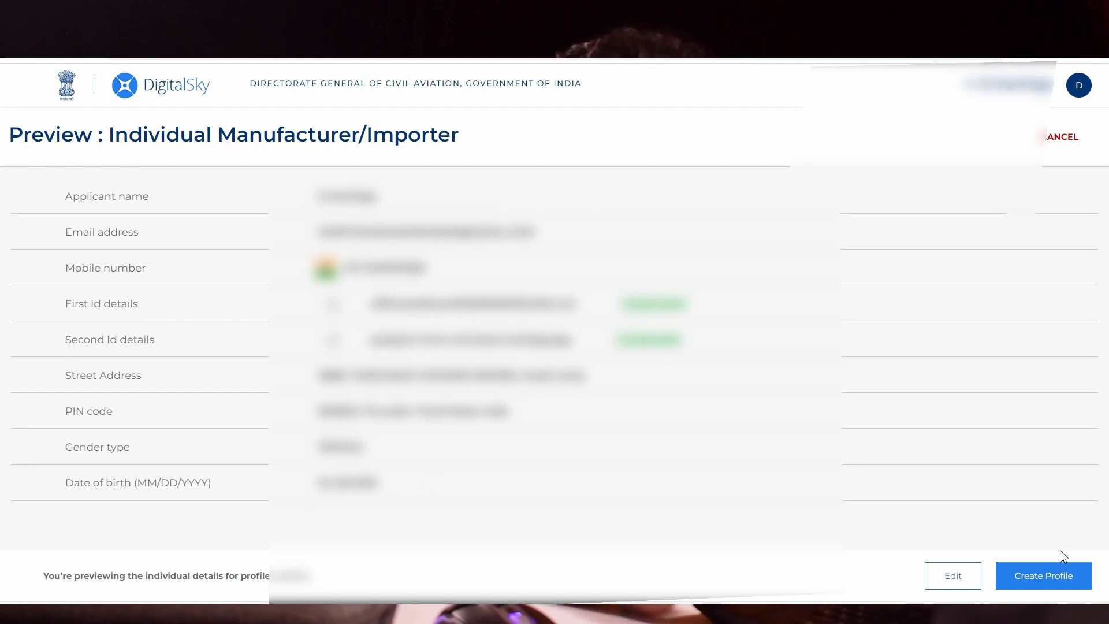
click(1059, 573)
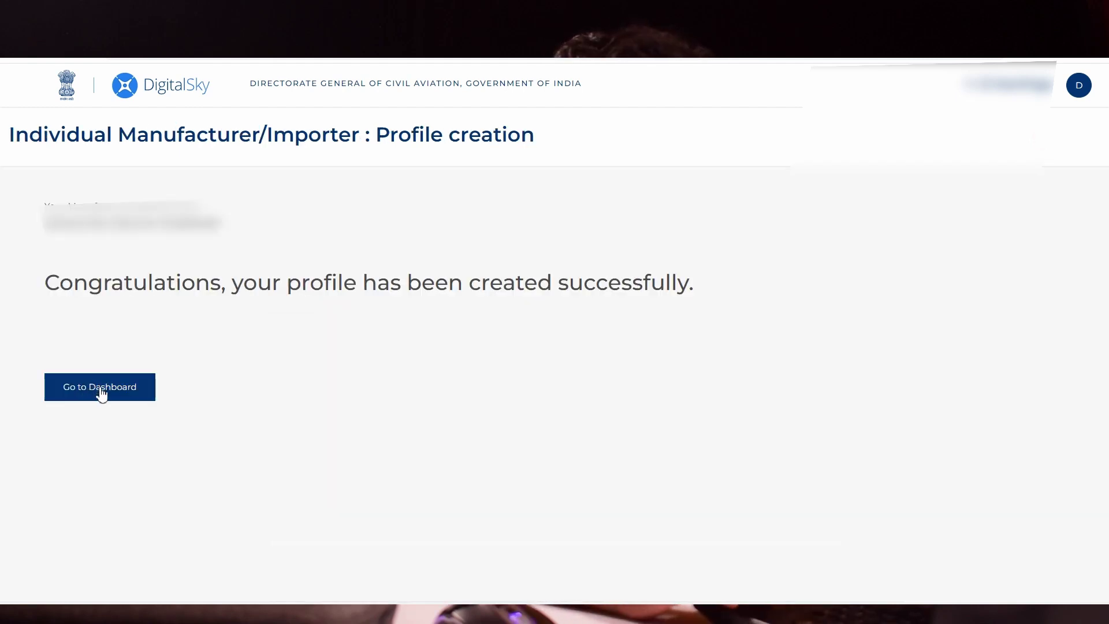
- Go to the dashboard and start adding a drone serial number
click(101, 393)
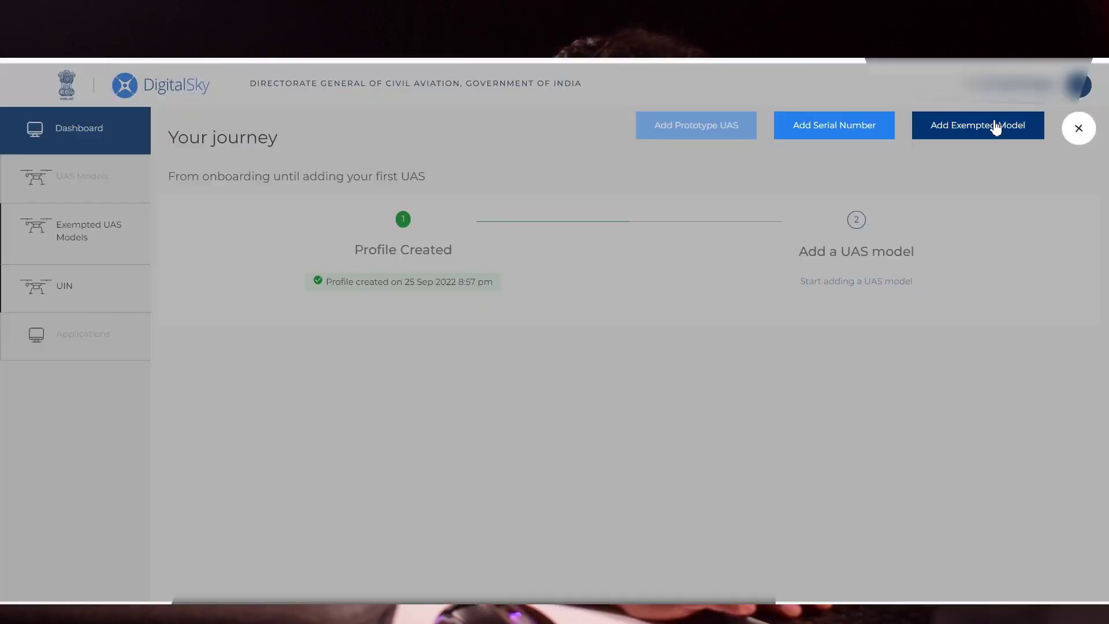
click(854, 124)
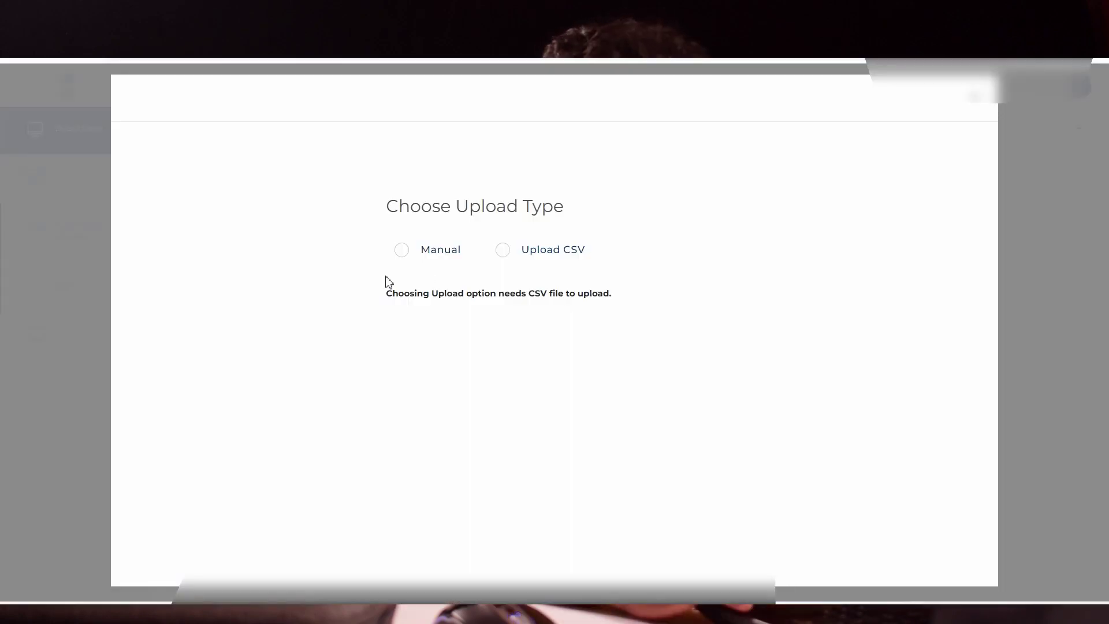
- Choose manual serial number entry to list the exempted UAS models
click(402, 250)
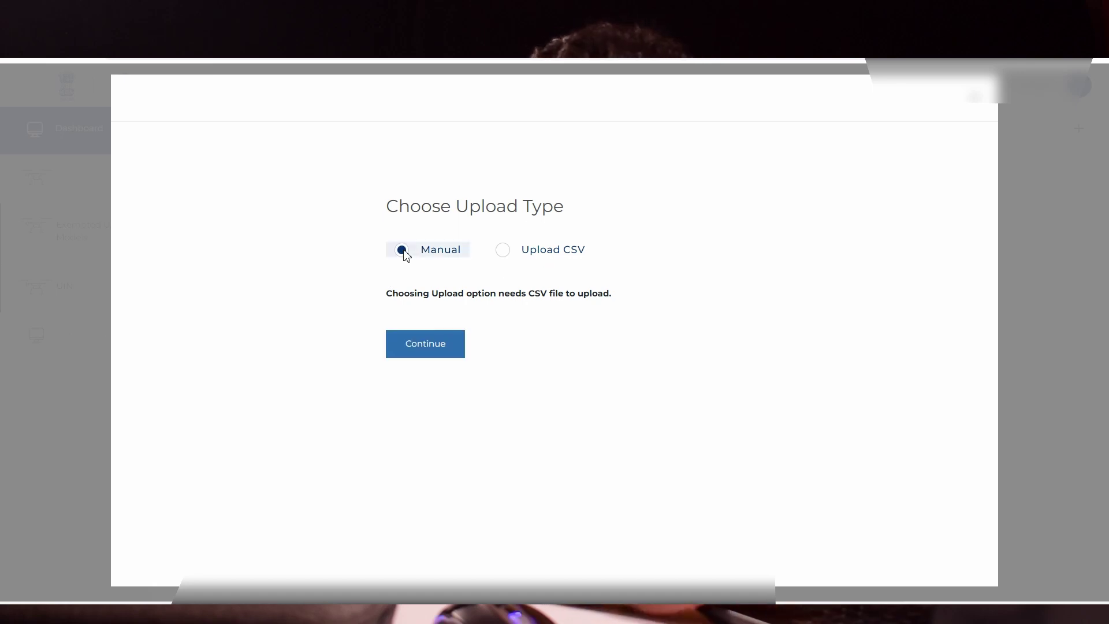
click(436, 358)
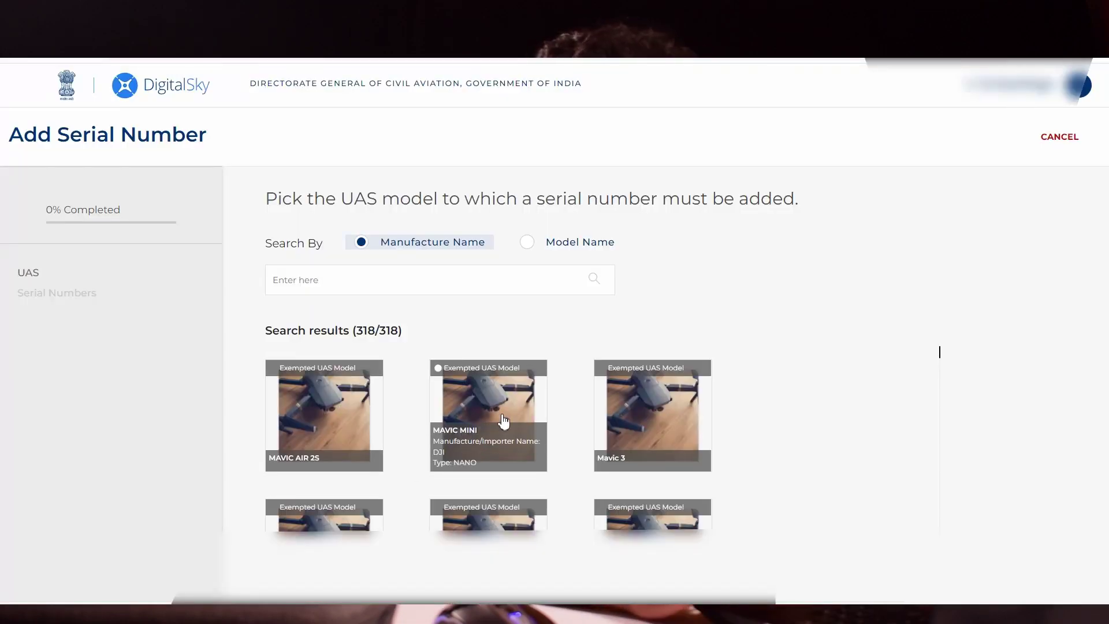
- Pick the MAVIC MINI model card to reach the Serial Numbers form
click(503, 421)
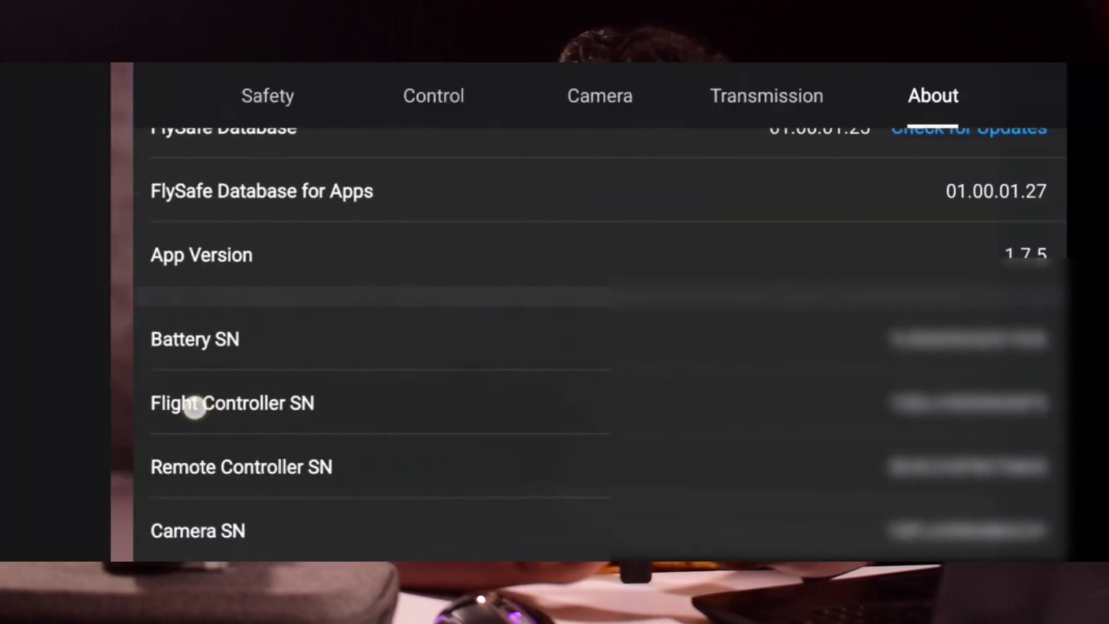
drag(195, 406, 264, 413)
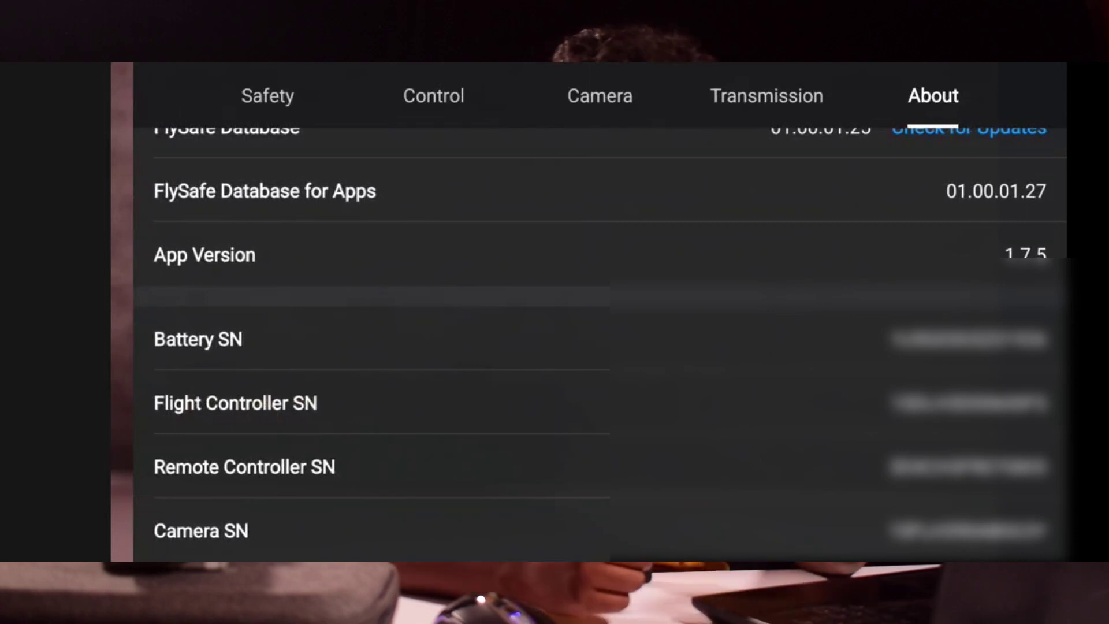
drag(291, 416, 320, 407)
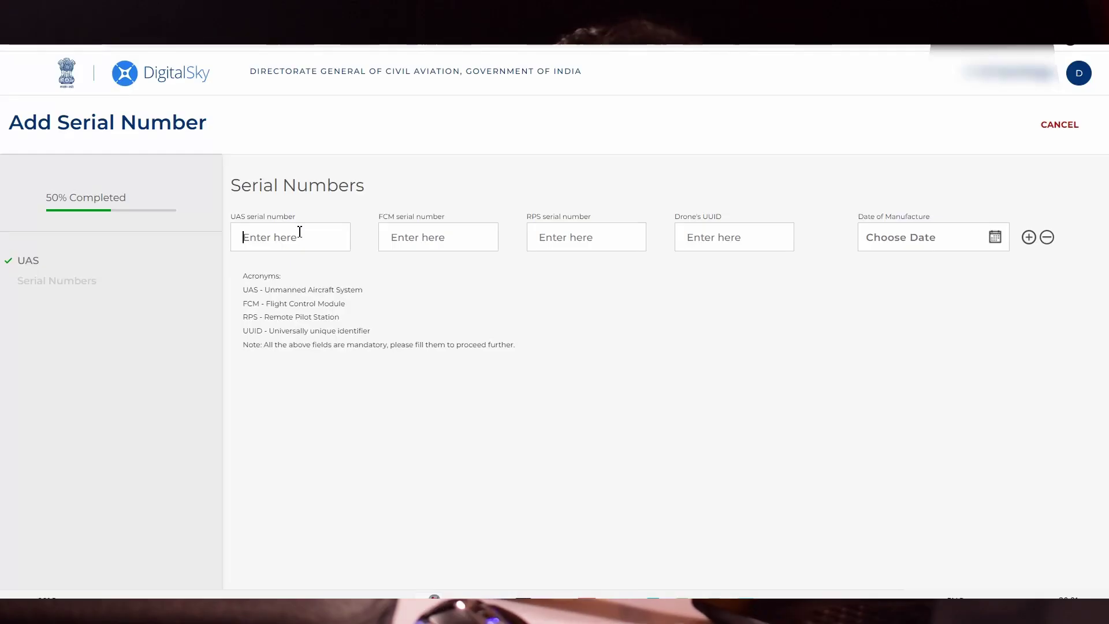
- Enter 'aifjsjdafk' as the UAS serial number, correcting the mistaken entry
text(62626+626)
key(BackSpace)
key(BackSpace)
key(BackSpace)
key(BackSpace)
key(BackSpace)
key(BackSpace)
key(BackSpace)
key(BackSpace)
key(BackSpace)
text(aifjsjdafkjaf)
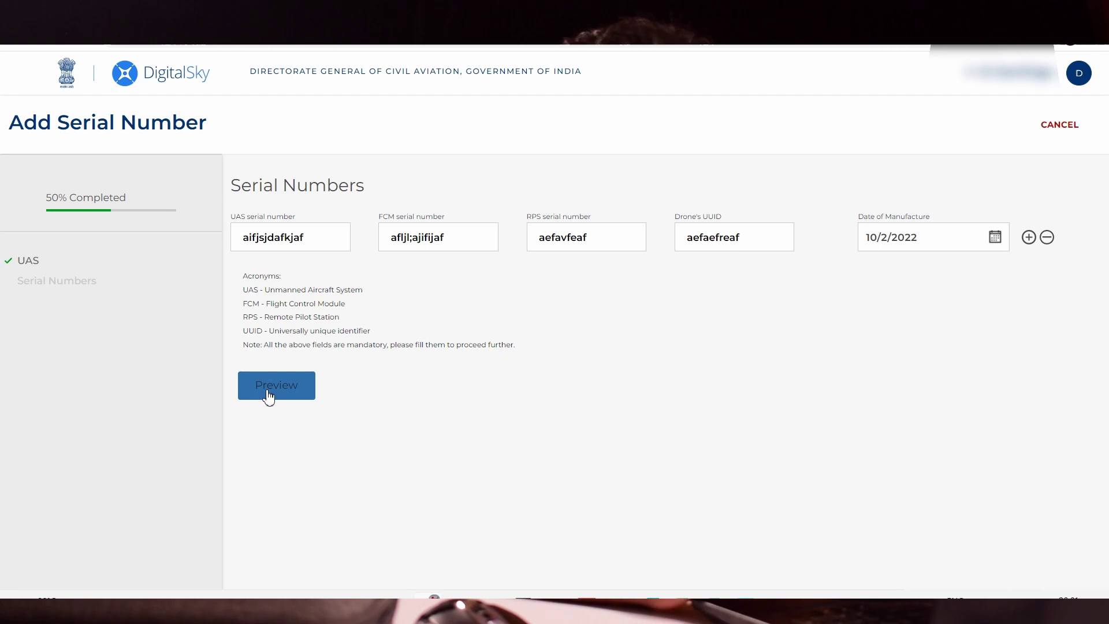
- Preview and submit the serial numbers, accepting the consent declaration
click(268, 395)
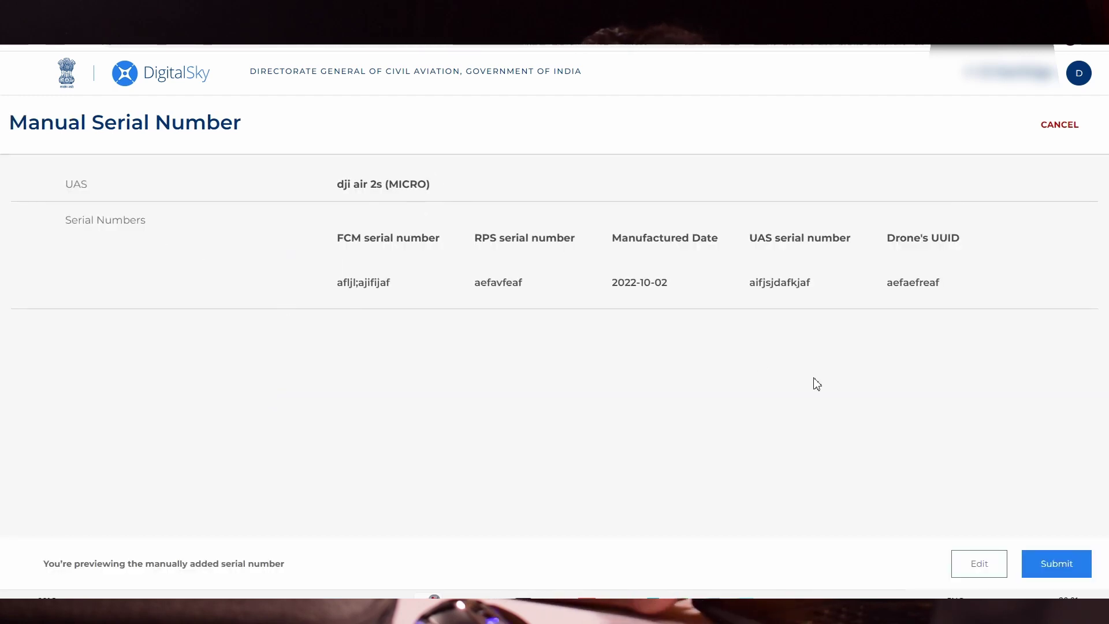
click(1056, 562)
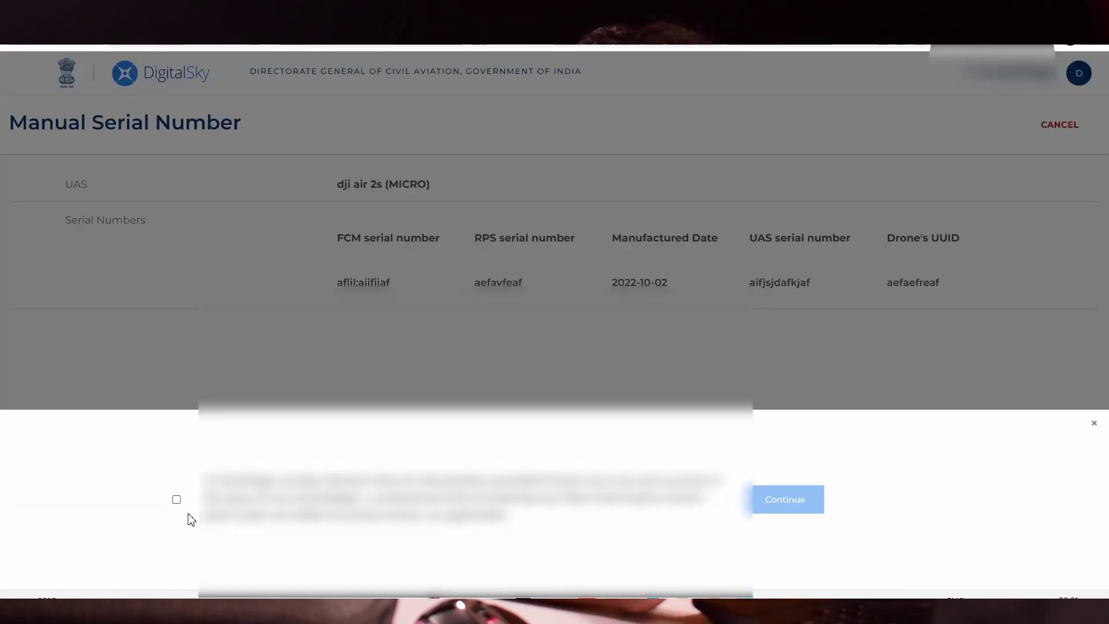
click(176, 500)
click(820, 510)
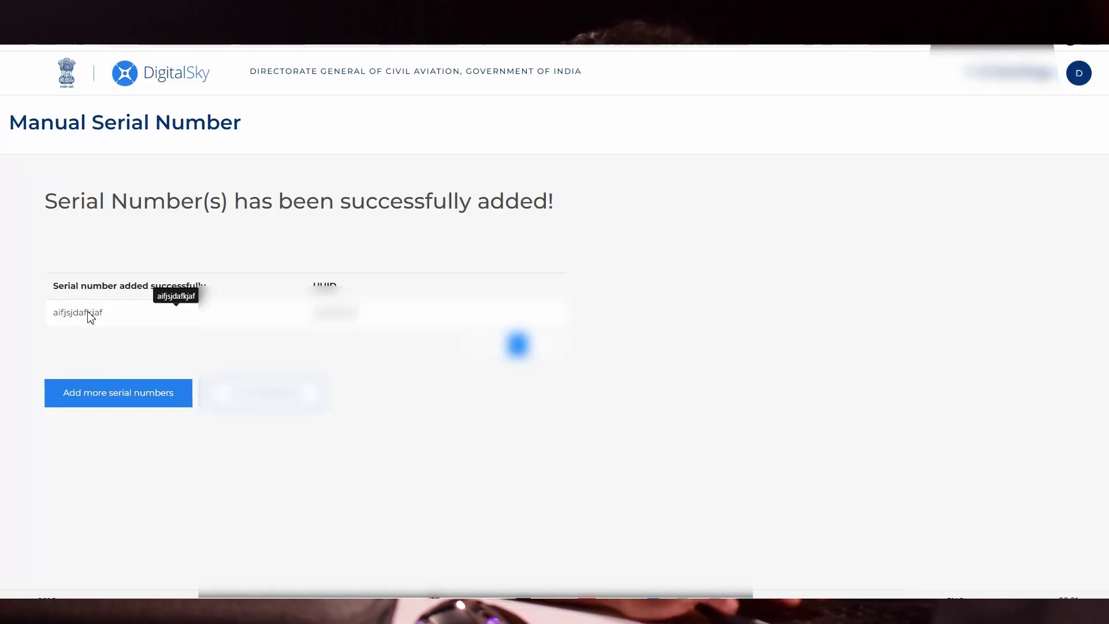
- Start the UIN application for the new drone and upload its front, top and serial close-up photos
click(286, 395)
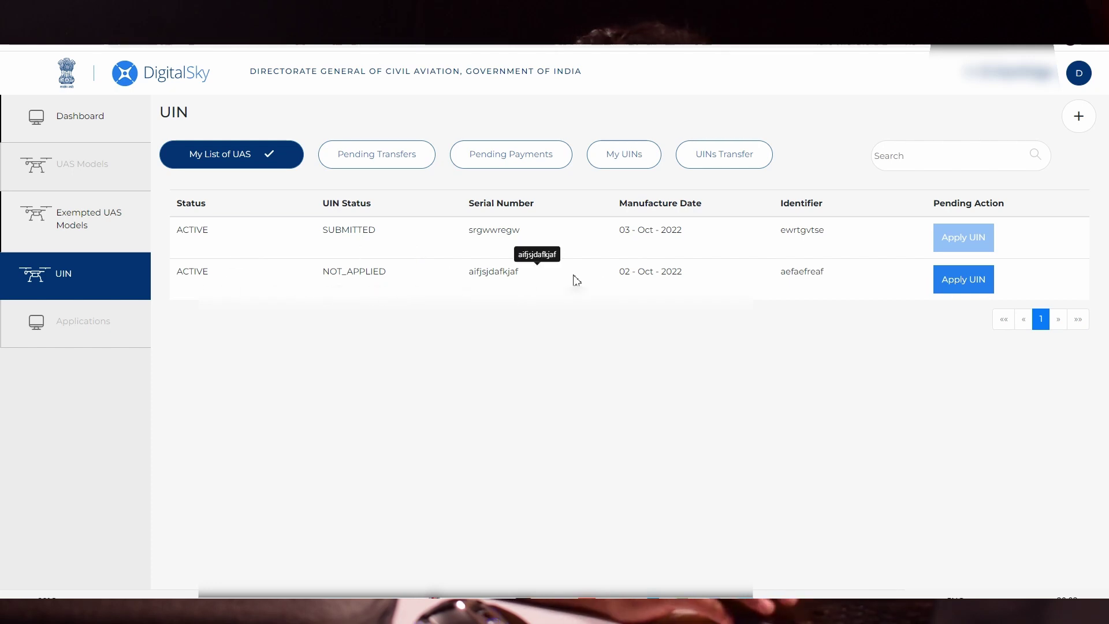
click(956, 283)
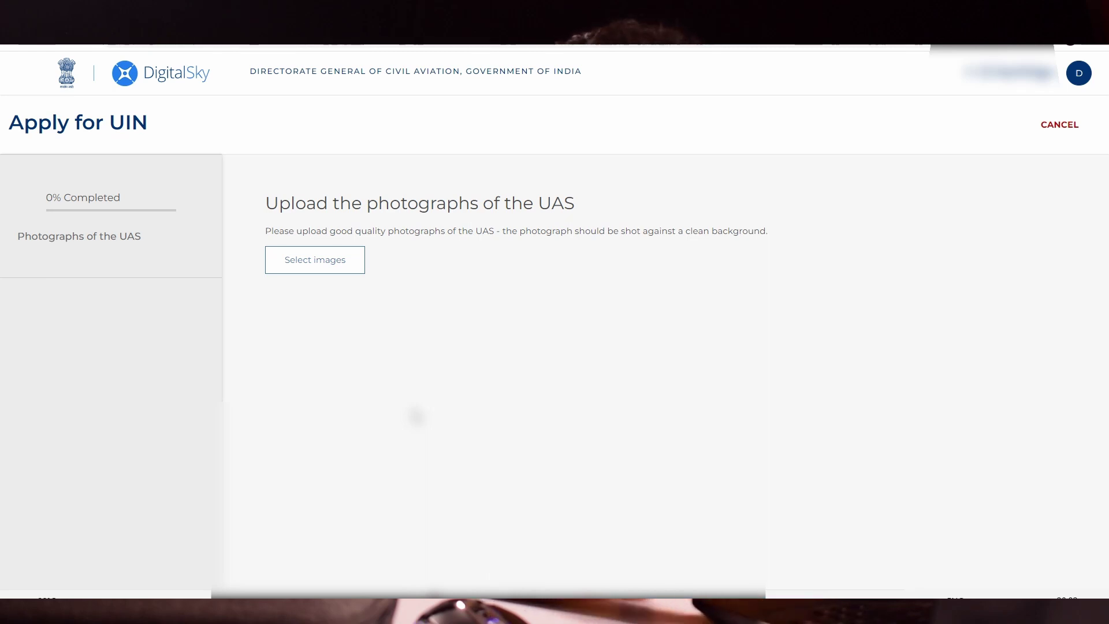
click(318, 261)
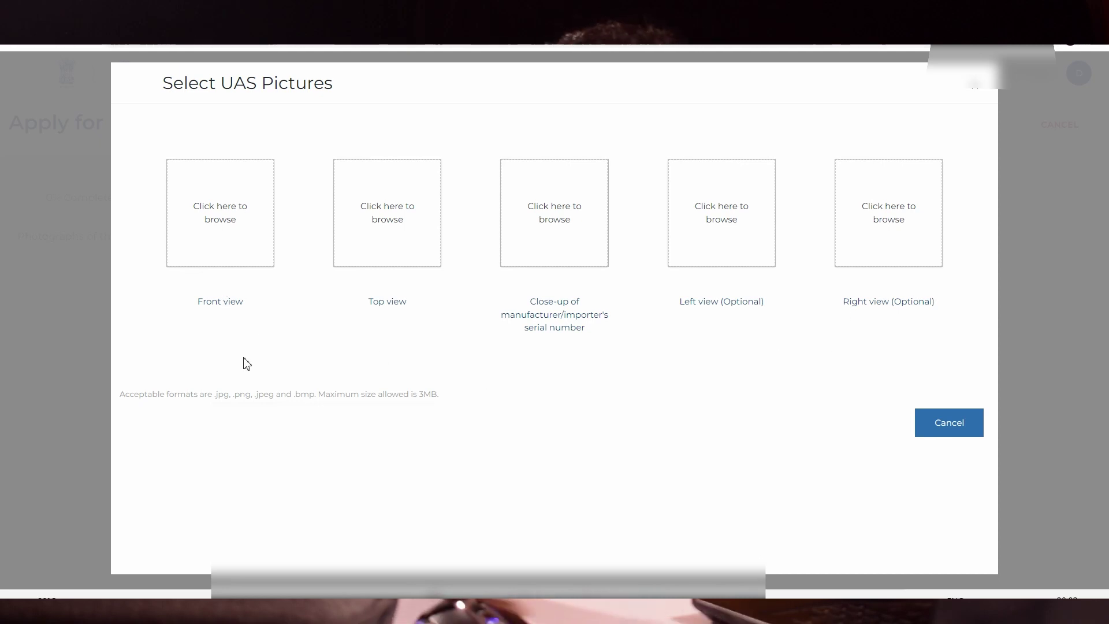
click(368, 225)
key(Return)
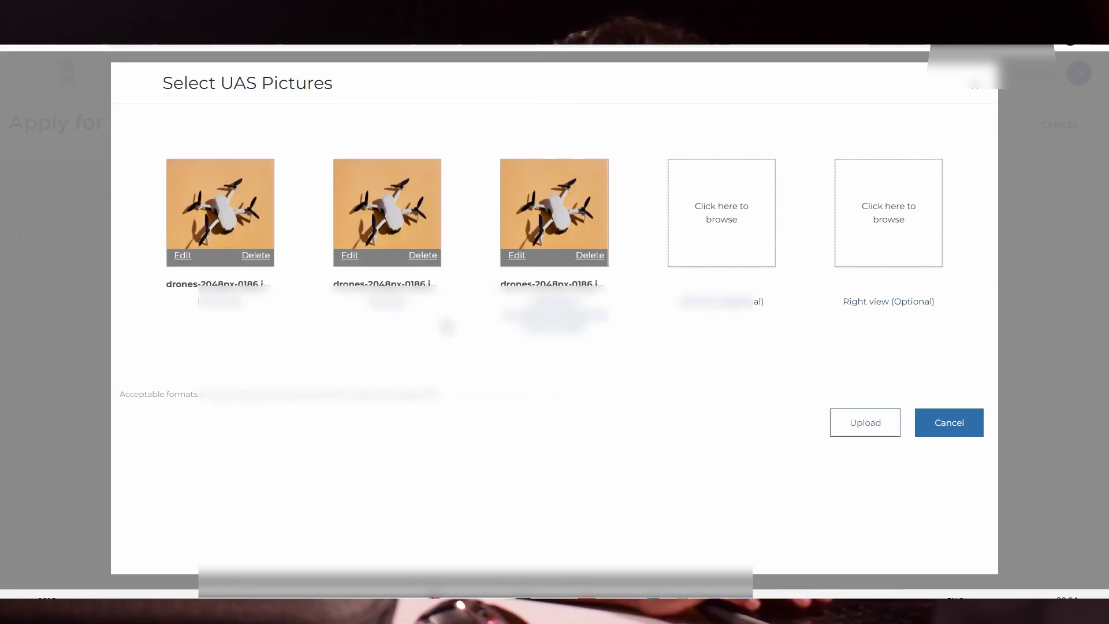
click(846, 429)
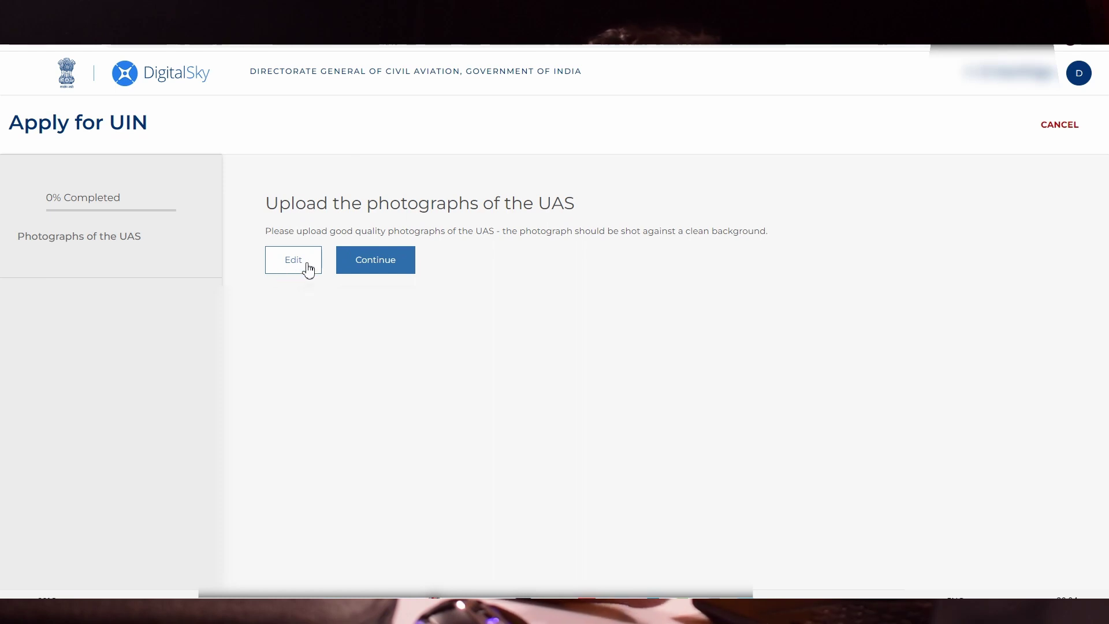
- Confirm the photos, review the Form D-2 preview and proceed to pay the ₹100.00 fee
click(354, 262)
click(354, 261)
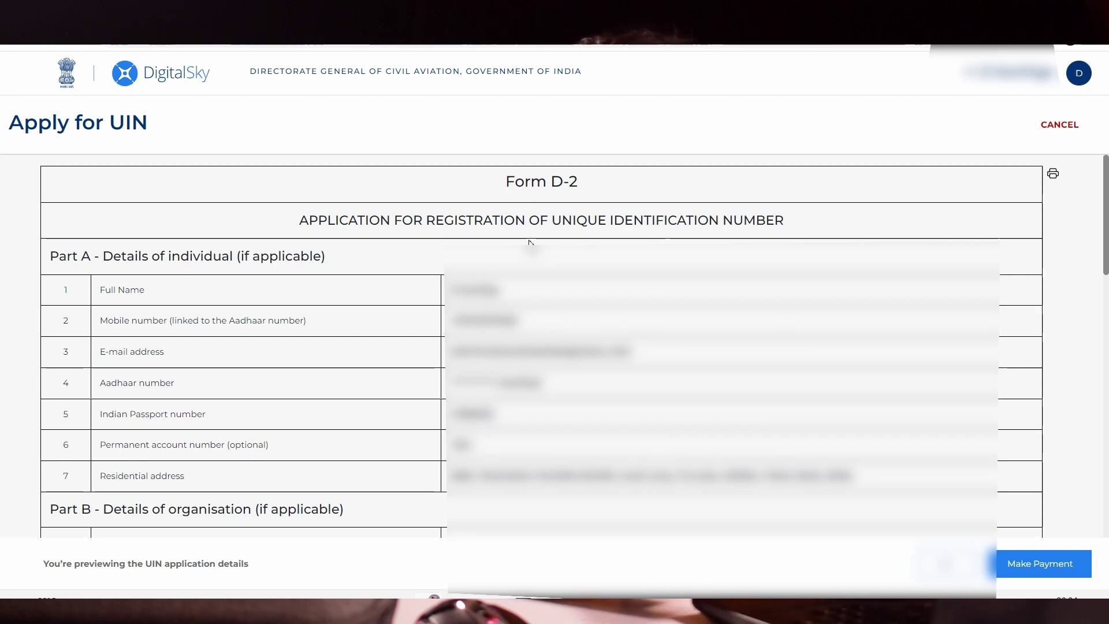
scroll(375, 526, down, 15)
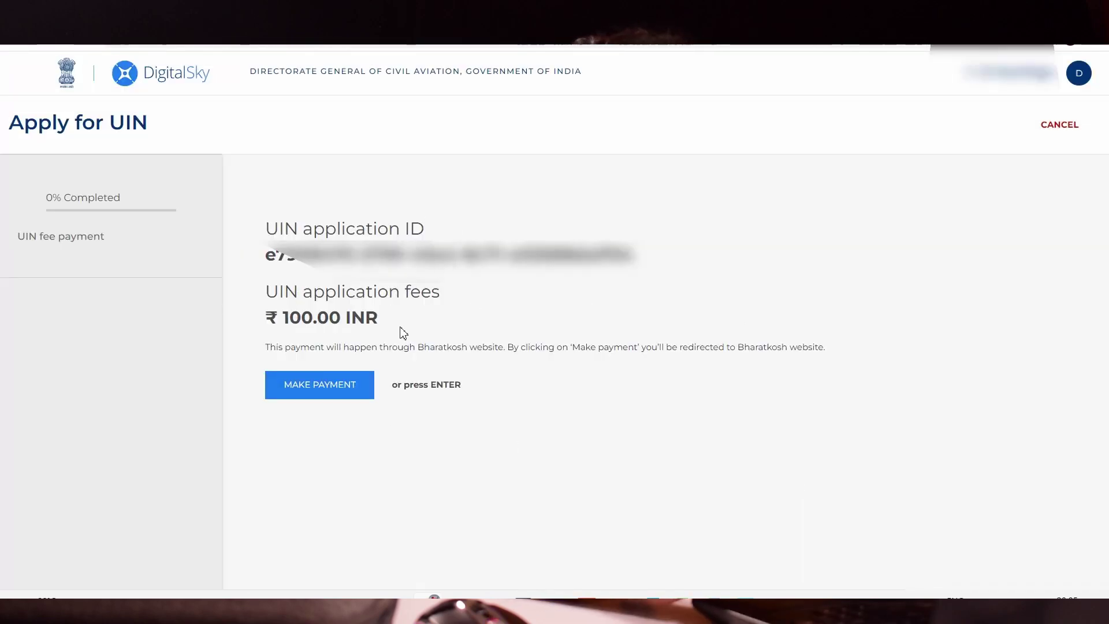
click(333, 384)
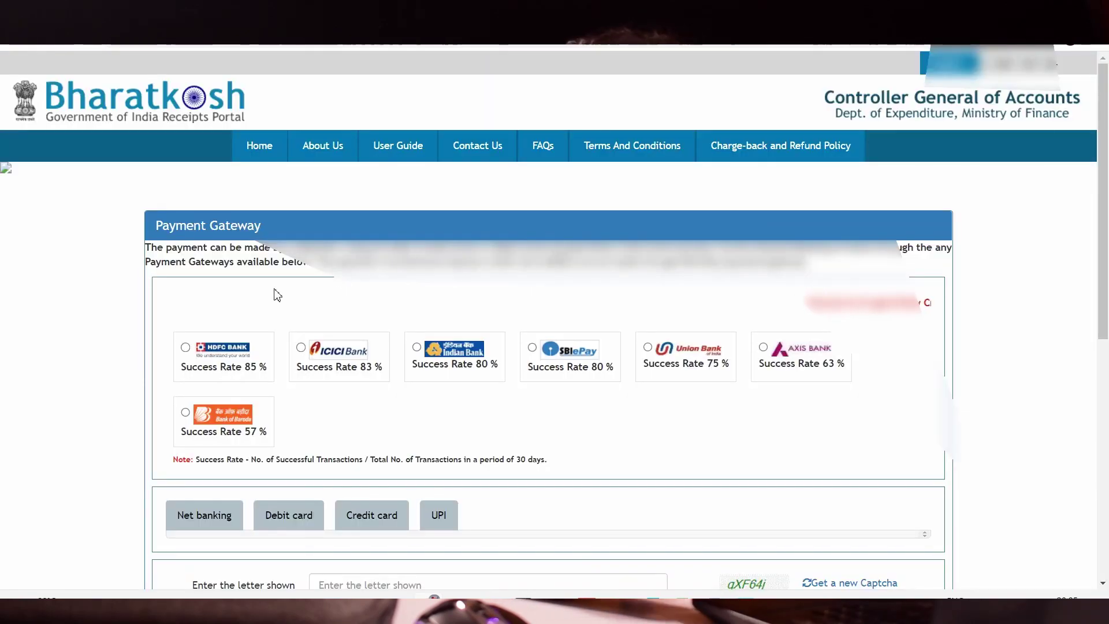
- Scroll down the Bharatkosh payment page for the ₹100.00 UIN fee
scroll(276, 294, down, 1)
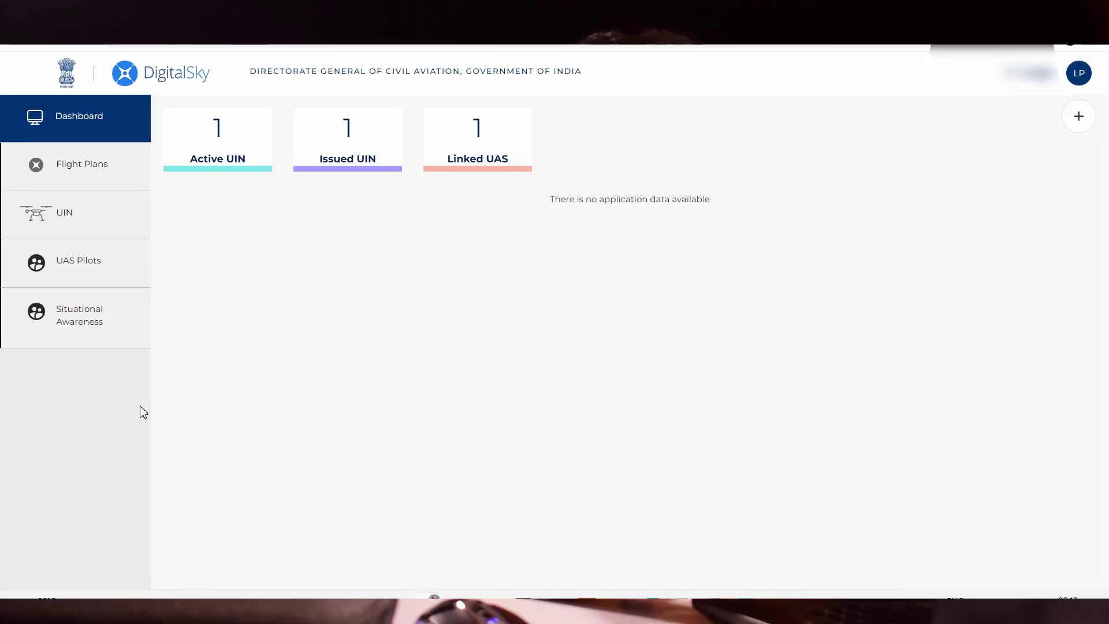
- Open My UINs and the action menu for issued UIN UA000CU
click(66, 228)
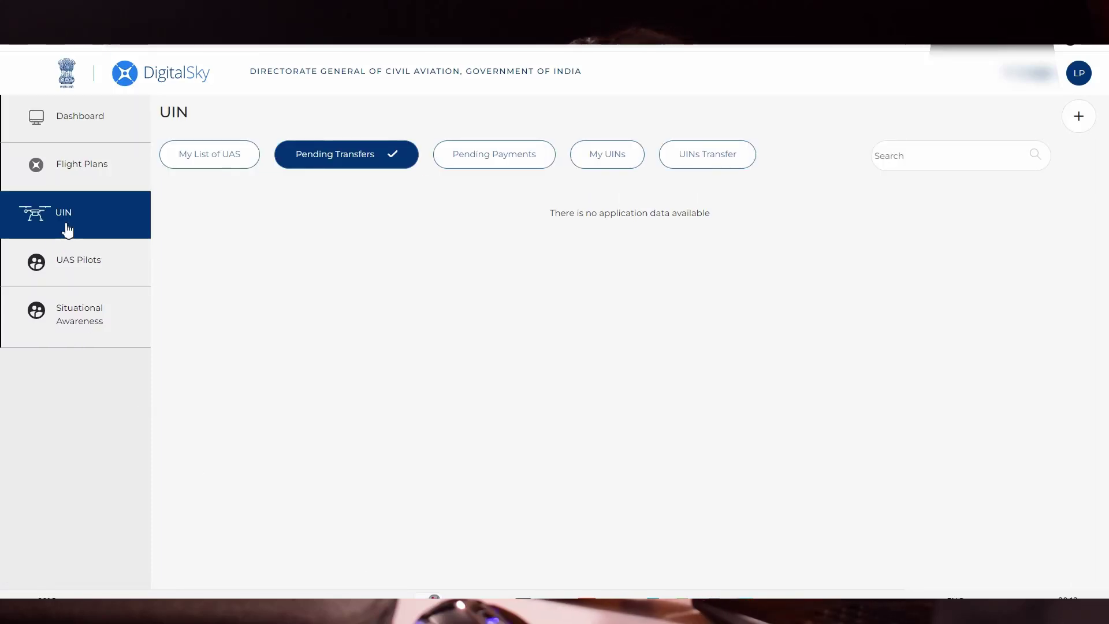
click(639, 165)
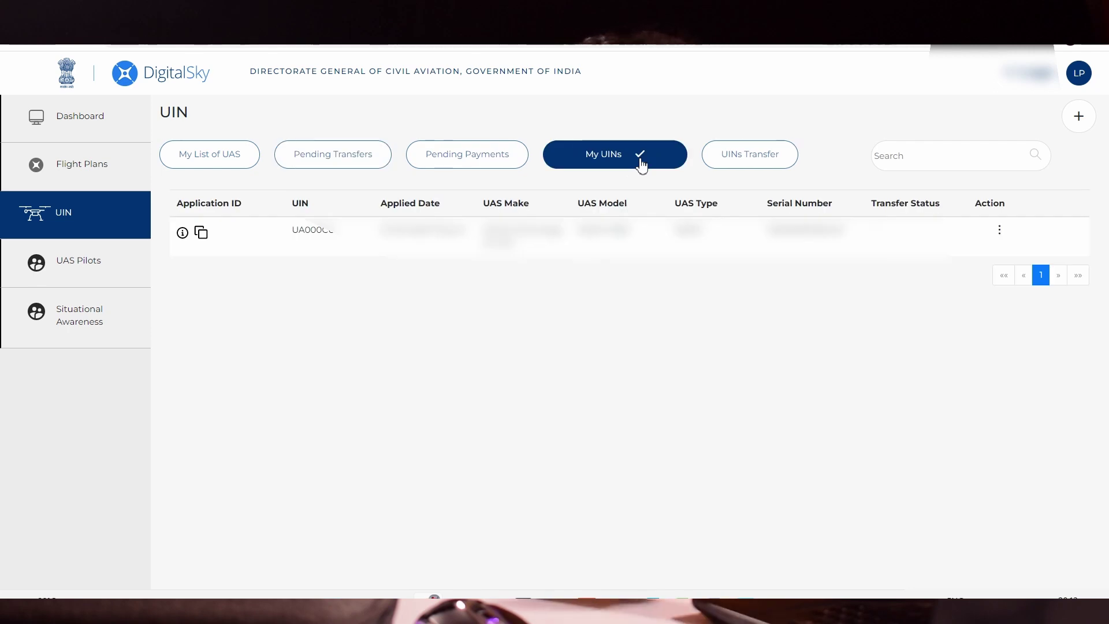
click(999, 231)
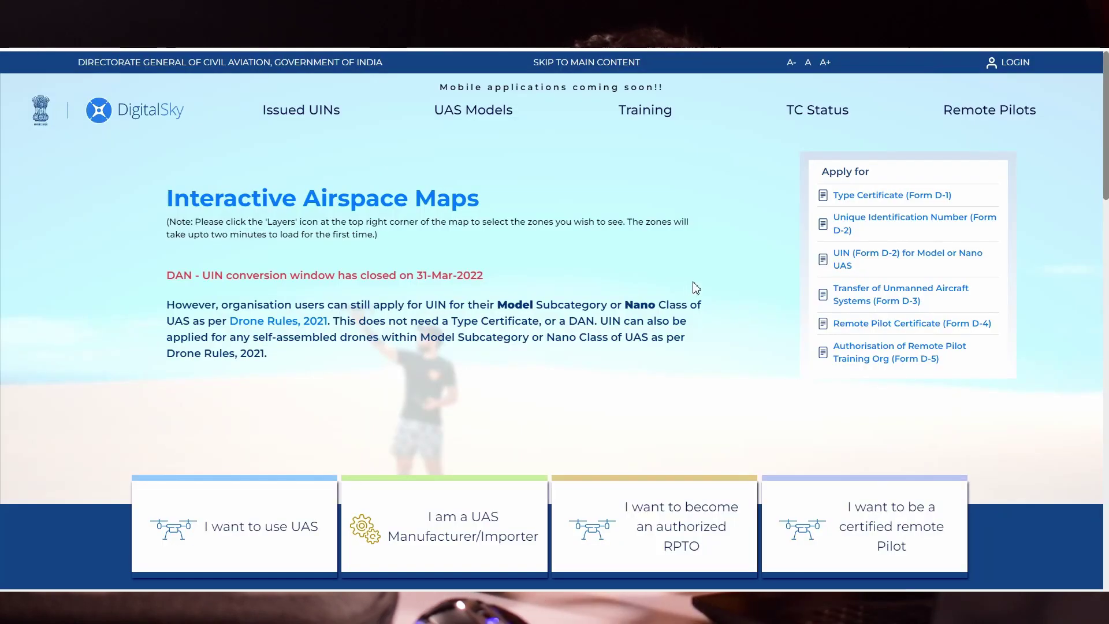
- Search the public Issued UINs list for UA000CU
click(323, 115)
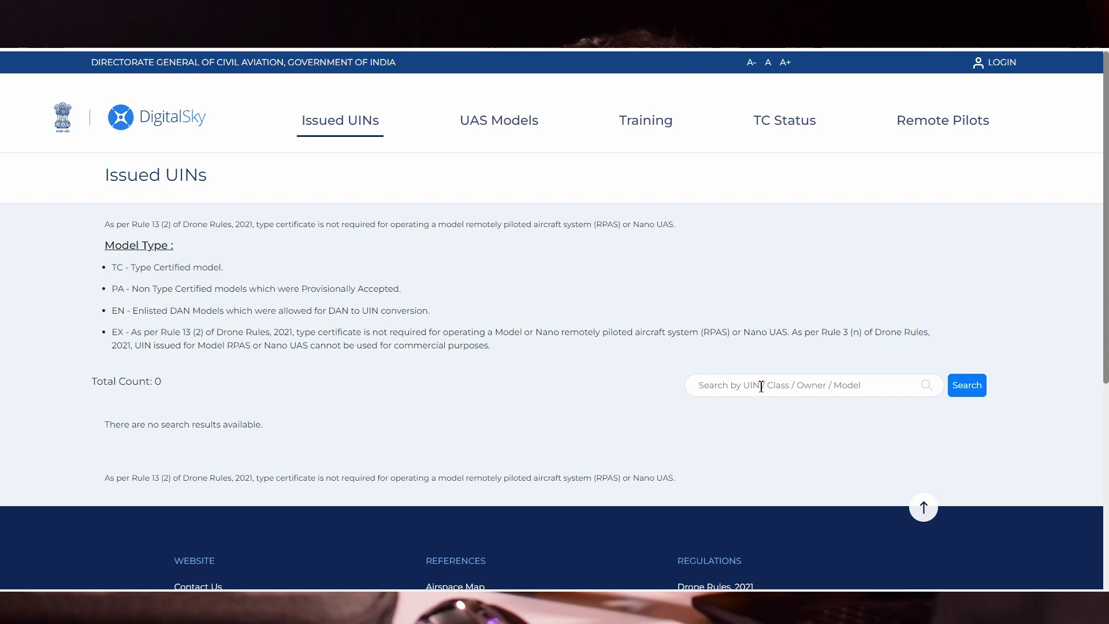
click(761, 387)
text(UA)
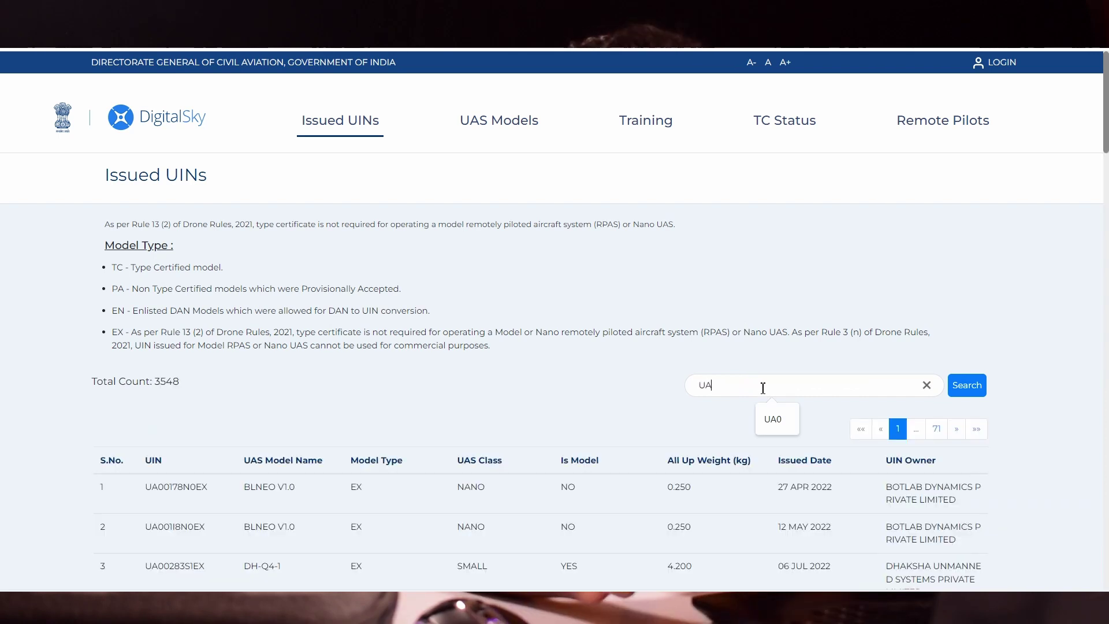
text(000CU)
click(965, 385)
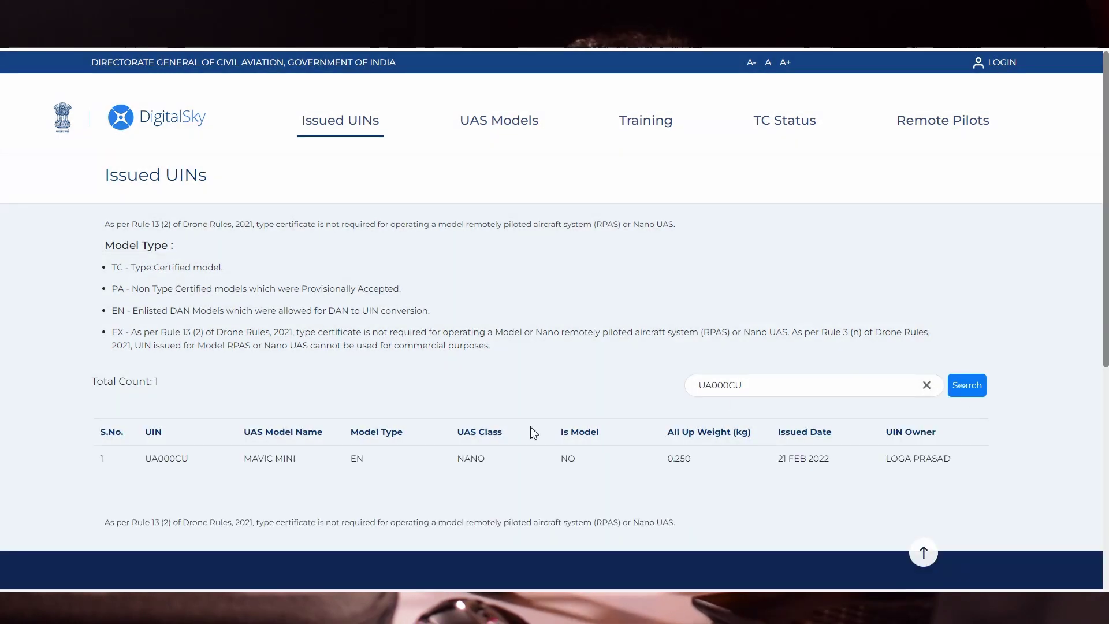